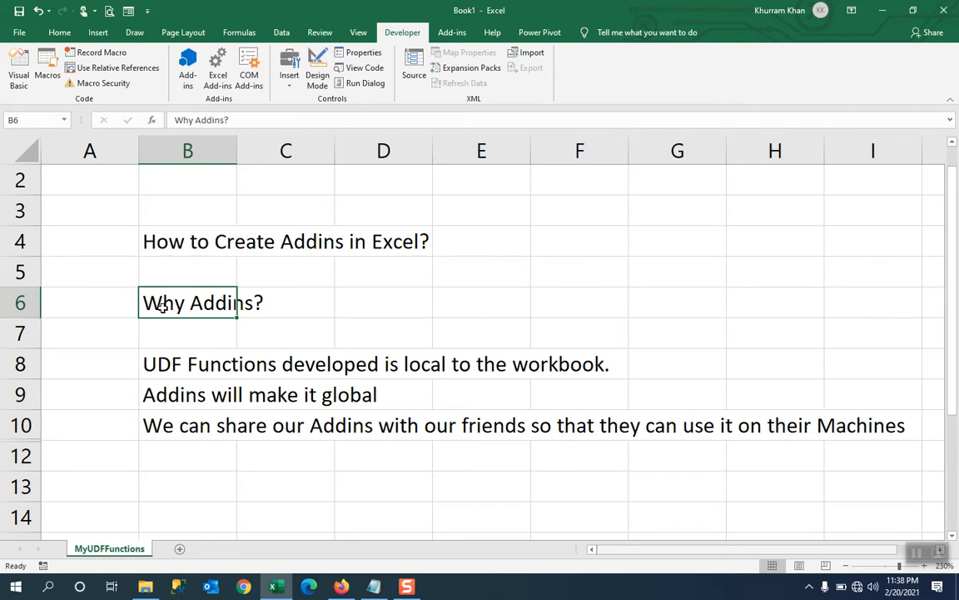
left_click(169, 362)
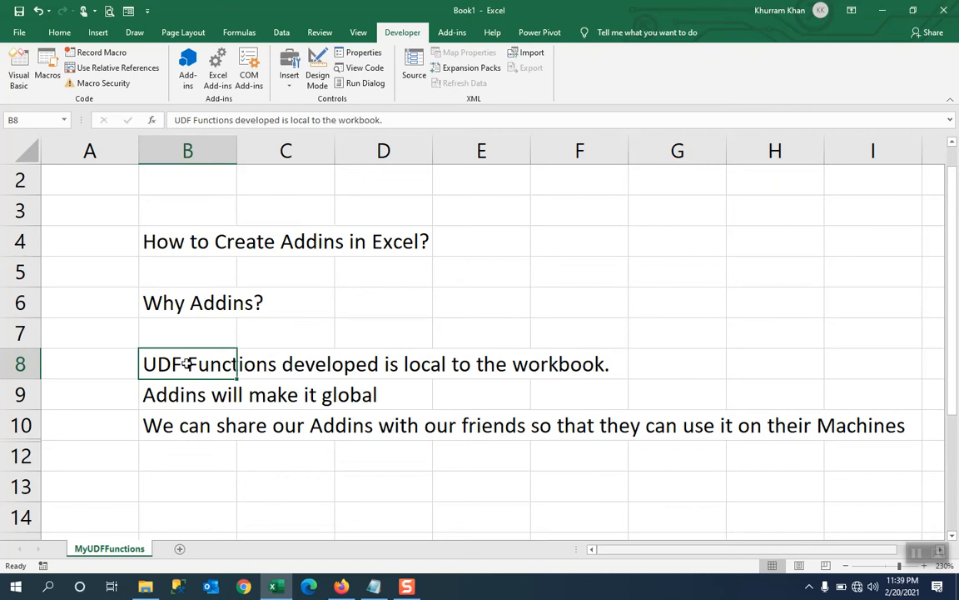
left_click(250, 364)
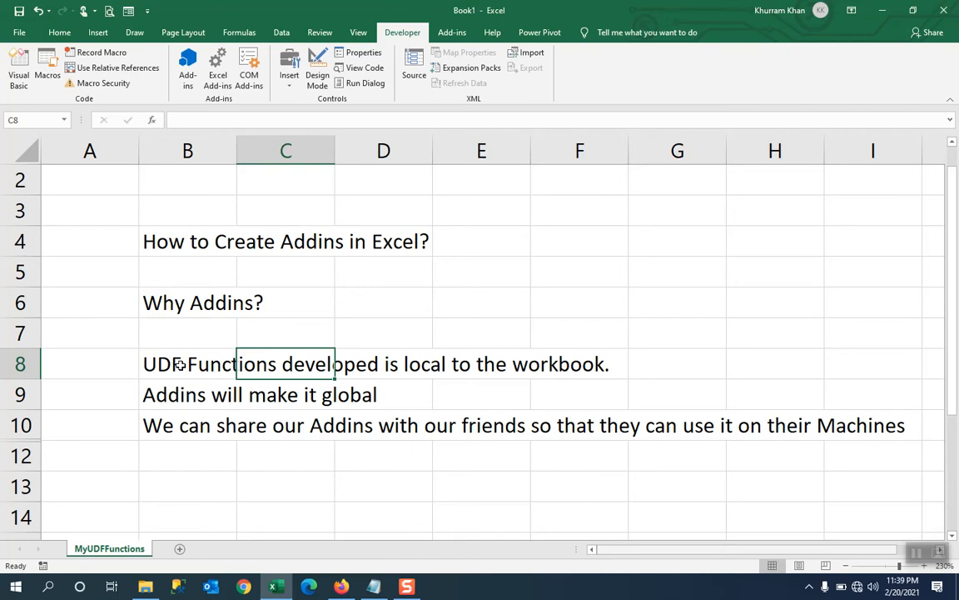
left_click(167, 428)
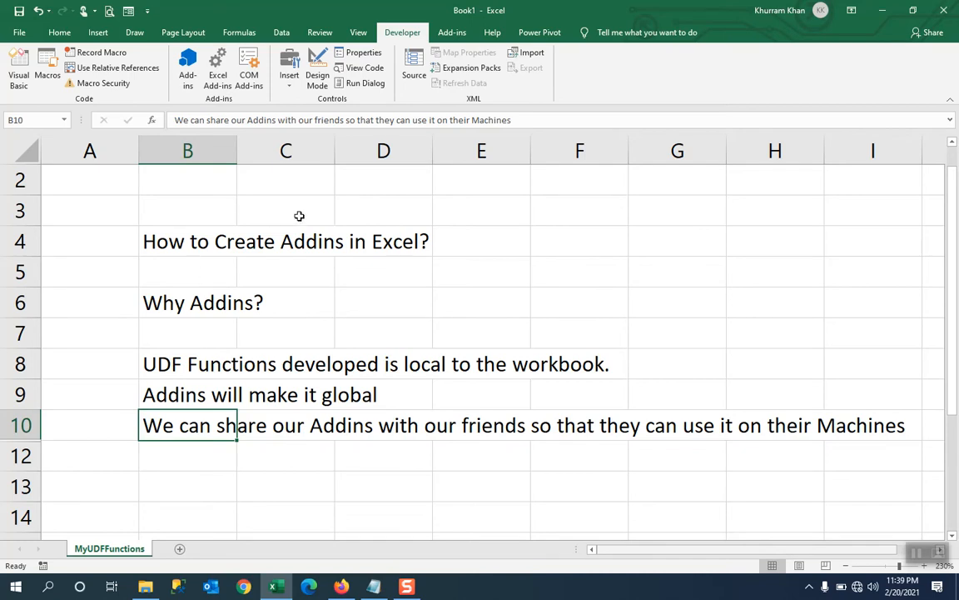
left_click(133, 223)
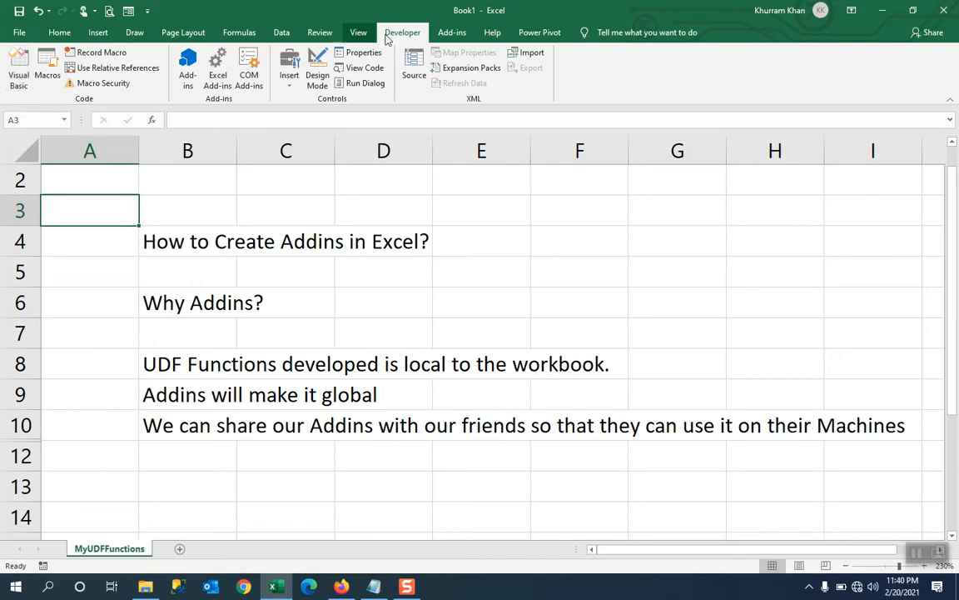
Examine the user-defined function code in Module1 through Module4 of Book1's VBA project, and return to the worksheet
left_click(19, 79)
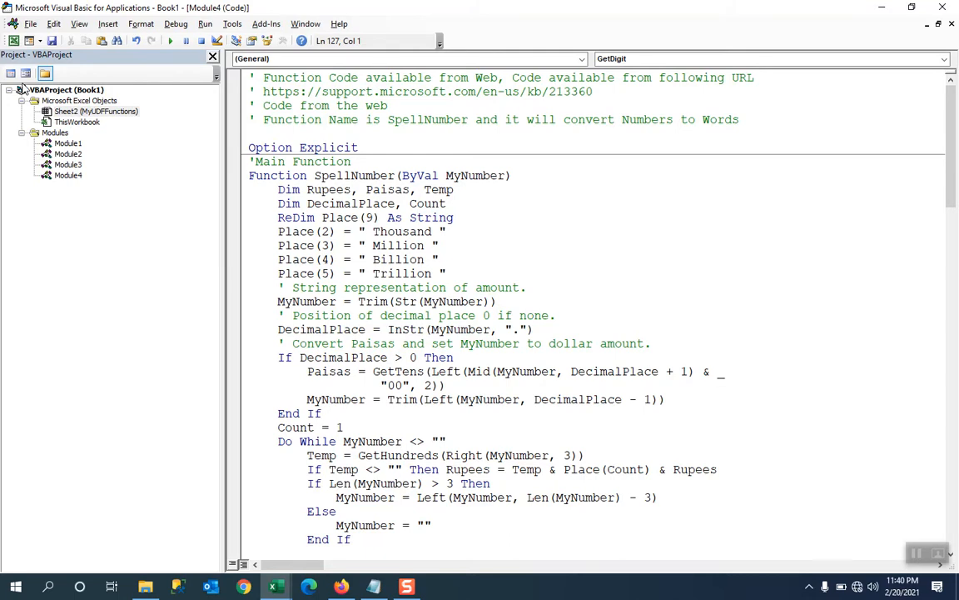
double_click(70, 143)
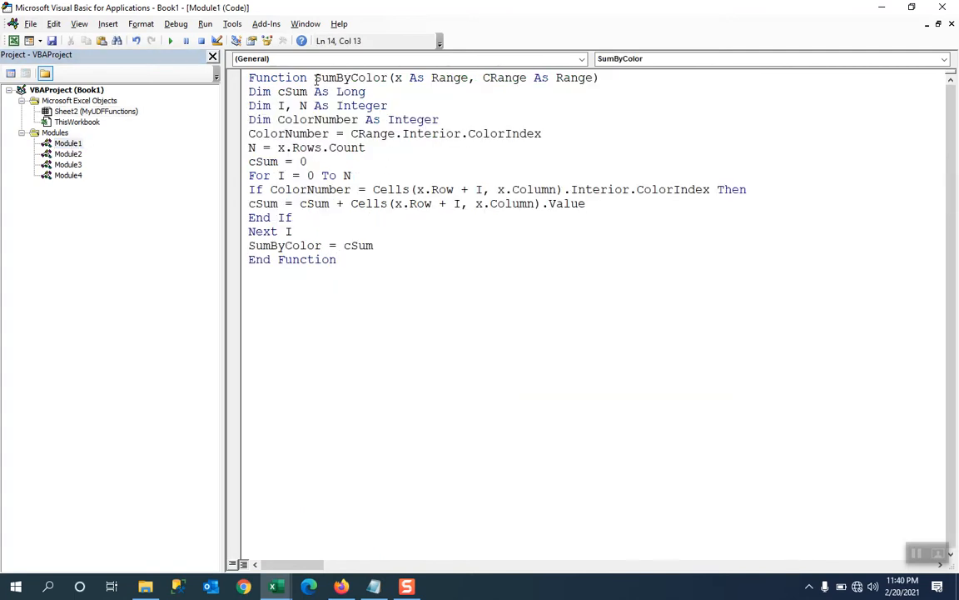
left_click_drag(316, 78, 372, 78)
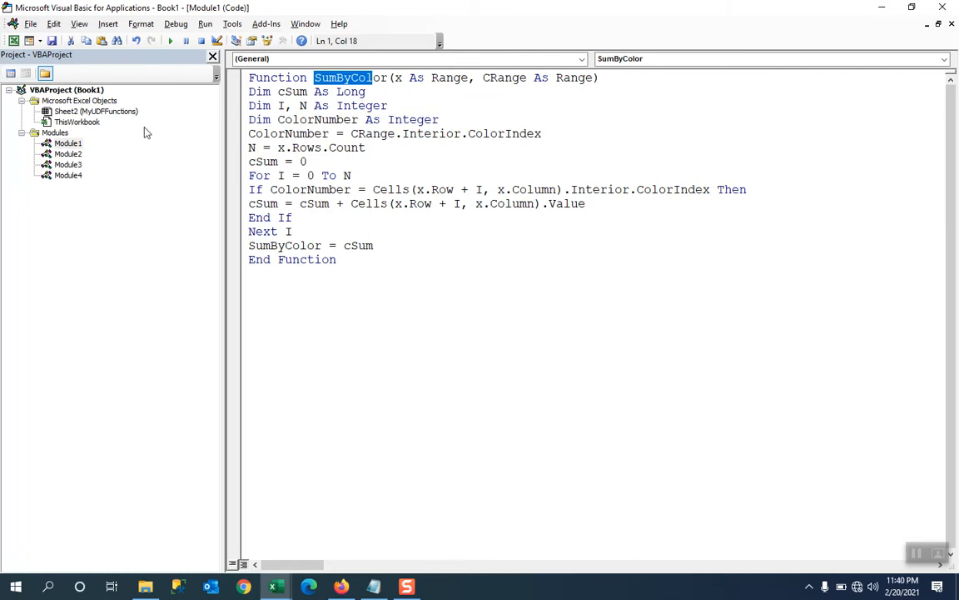
double_click(68, 155)
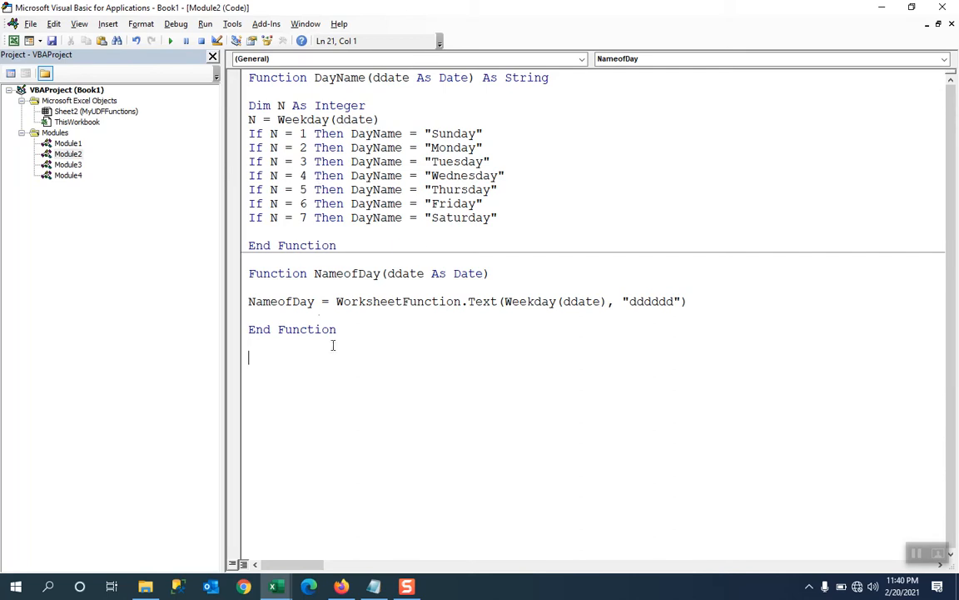
double_click(66, 165)
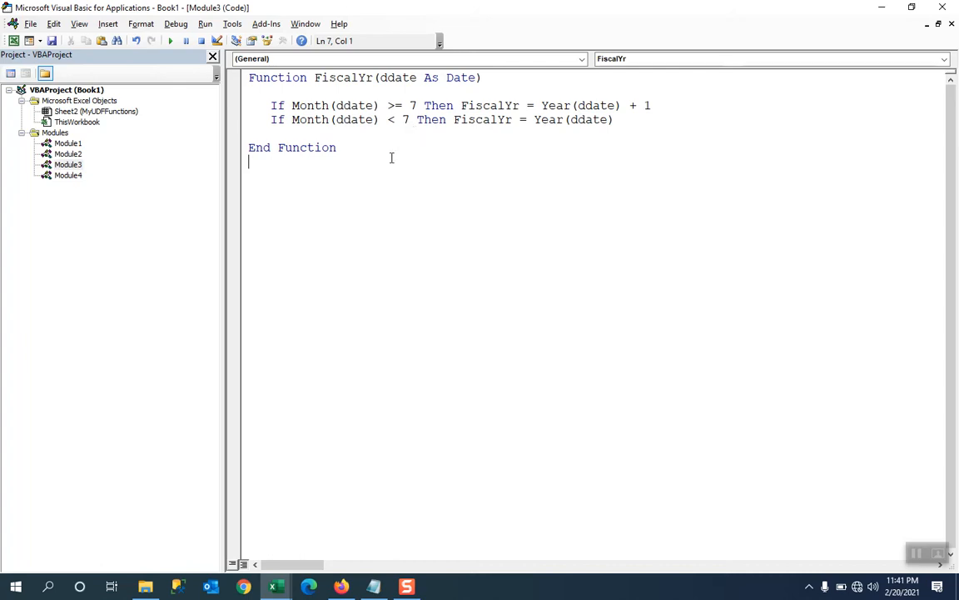
double_click(68, 176)
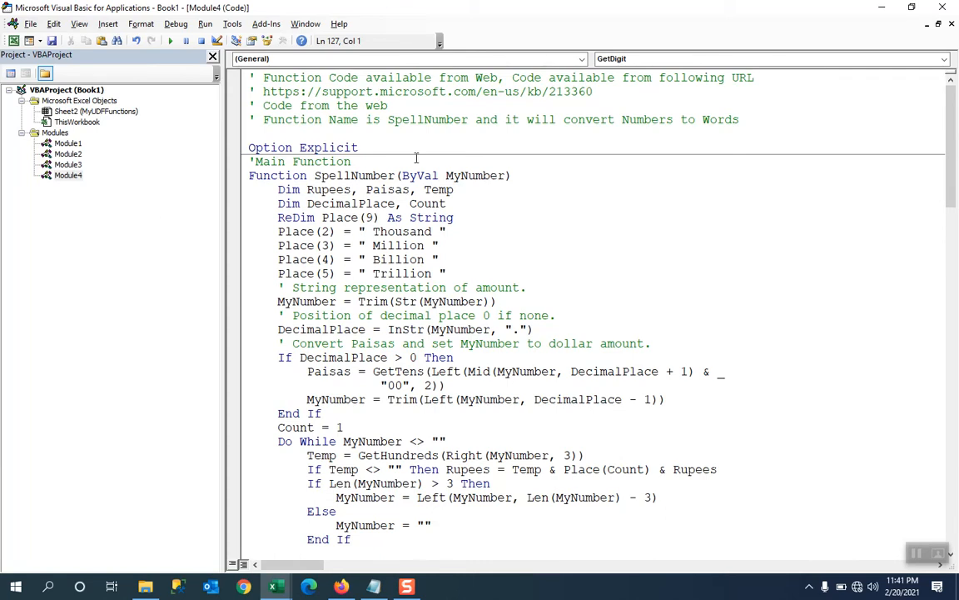
left_click(30, 25)
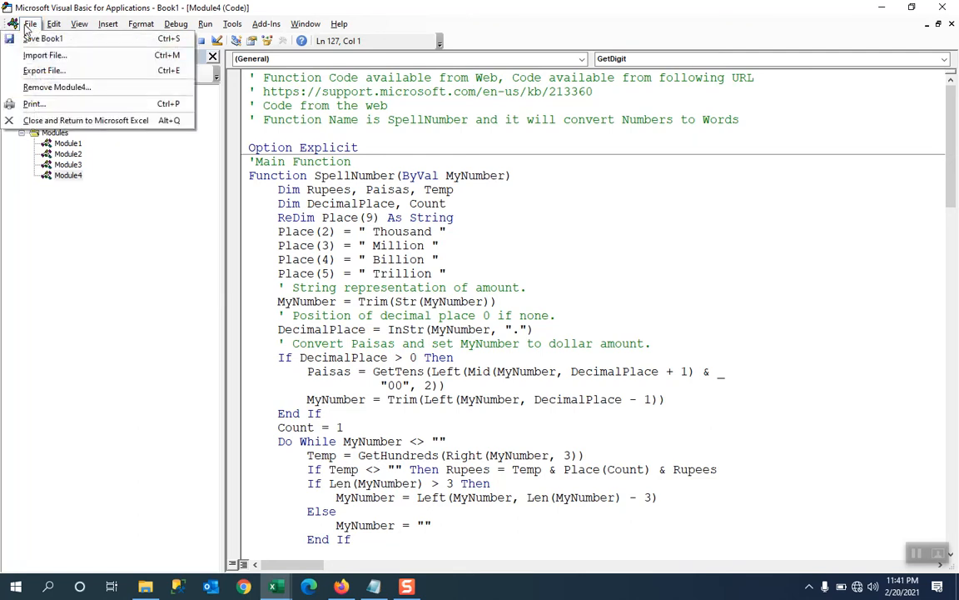
left_click(289, 189)
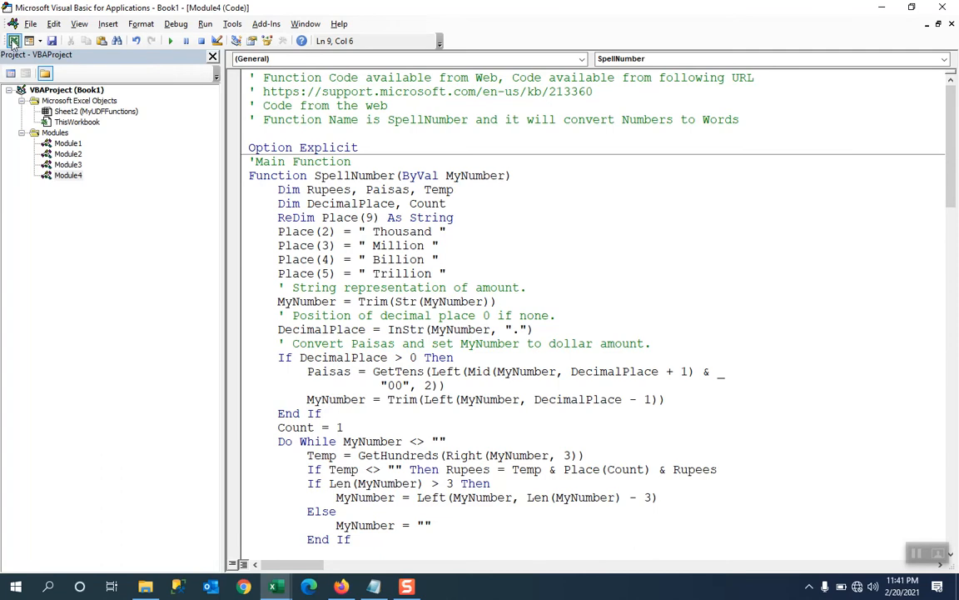
left_click(13, 40)
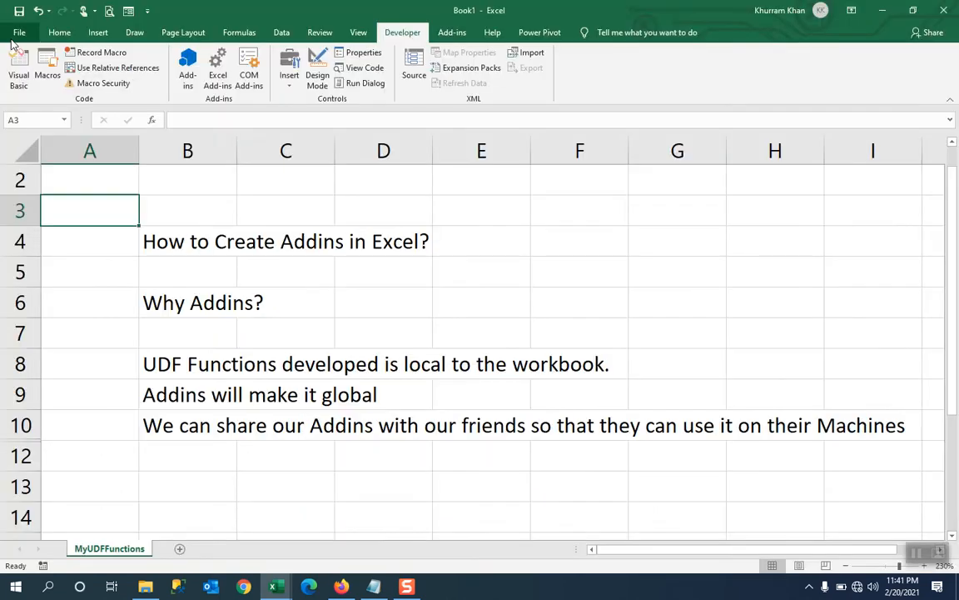
Save the workbook as an Excel Add-in named MyUDFFunctions in the default AddIns folder
left_click(20, 37)
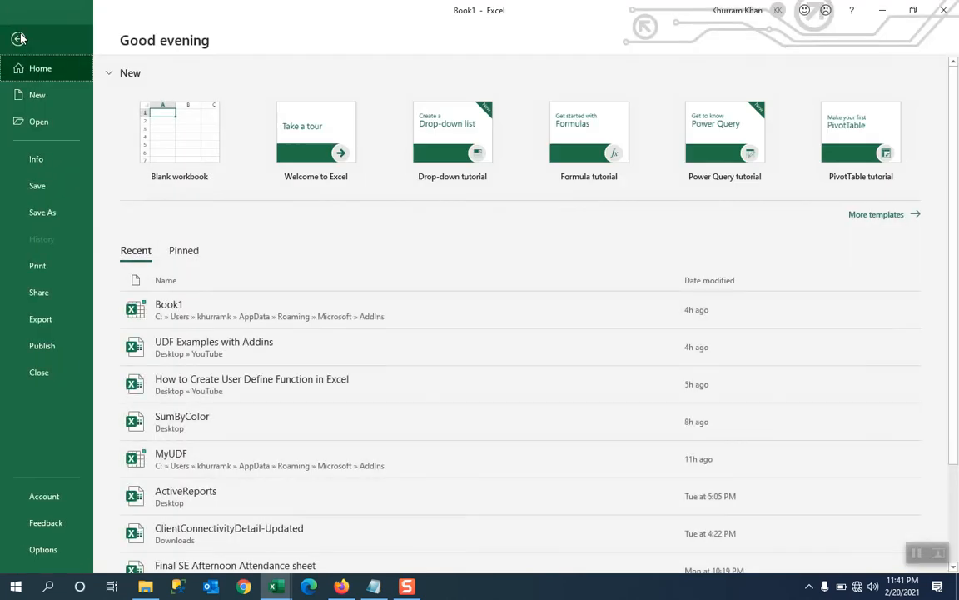
left_click(40, 214)
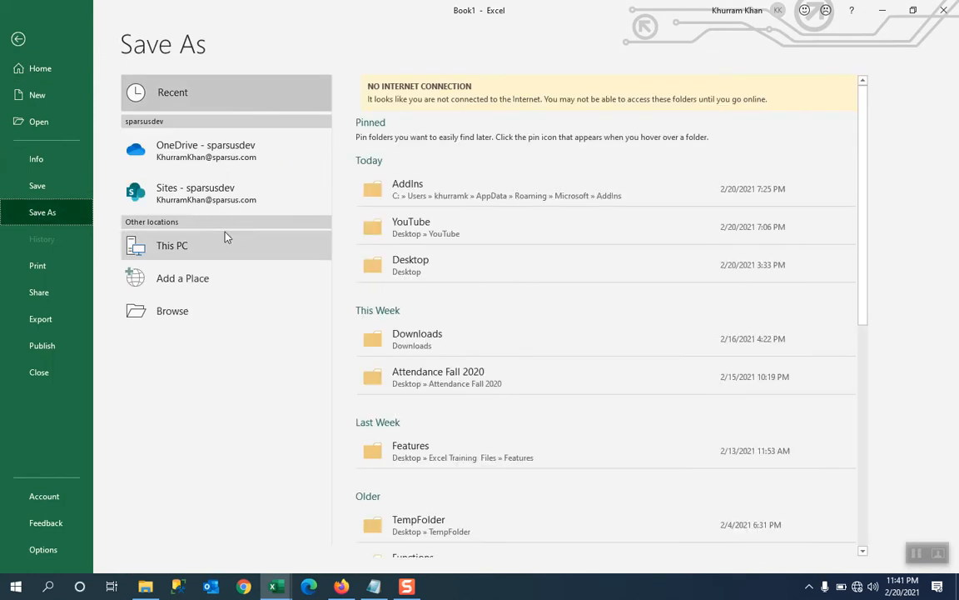
left_click(185, 313)
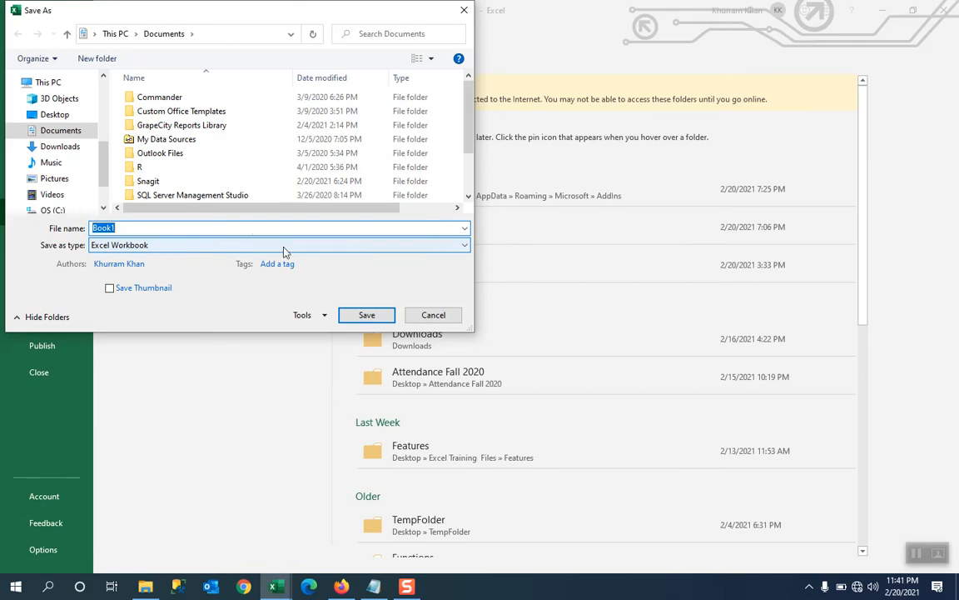
left_click(463, 246)
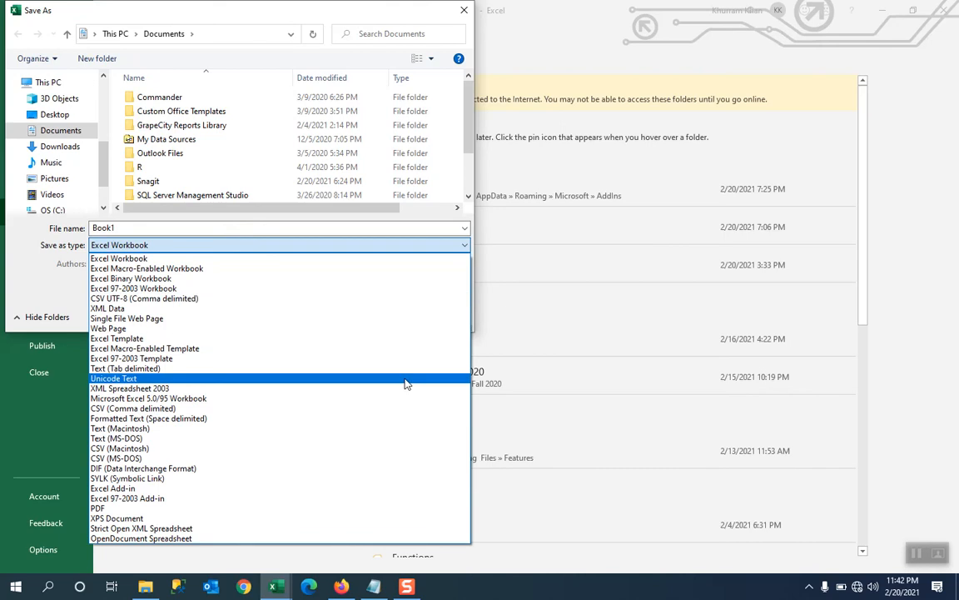
left_click(356, 491)
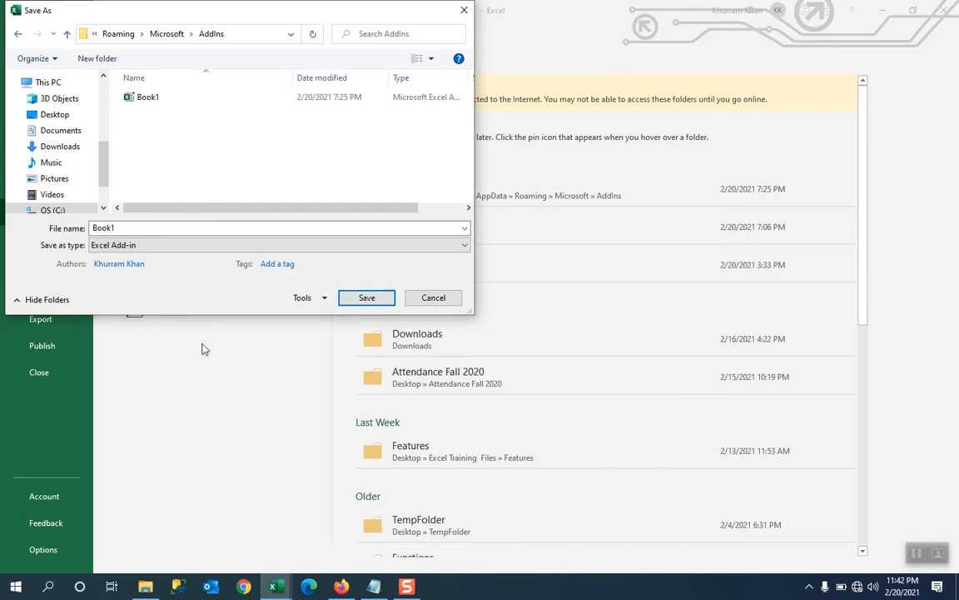
left_click(146, 229)
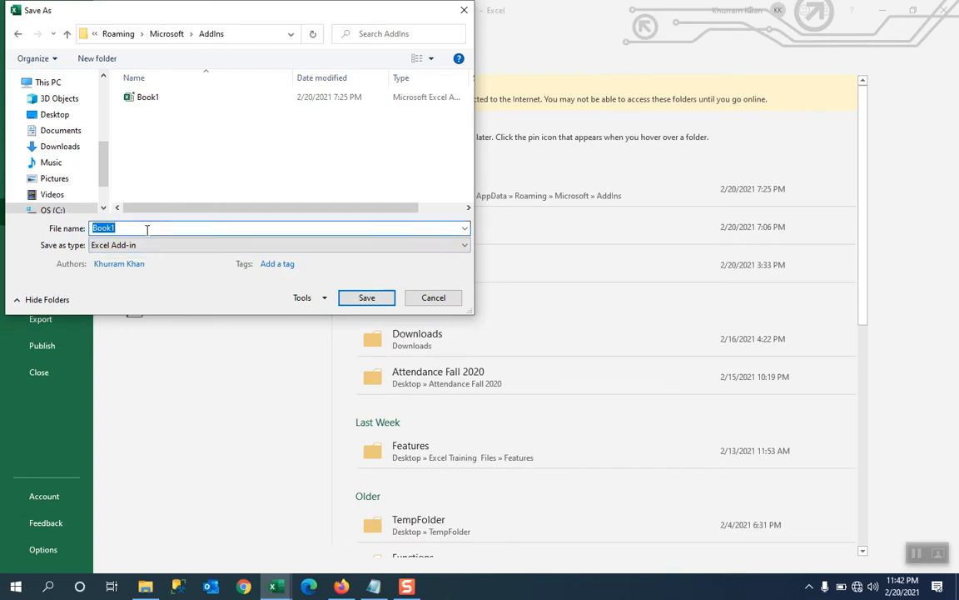
type("MyUDFFunctions")
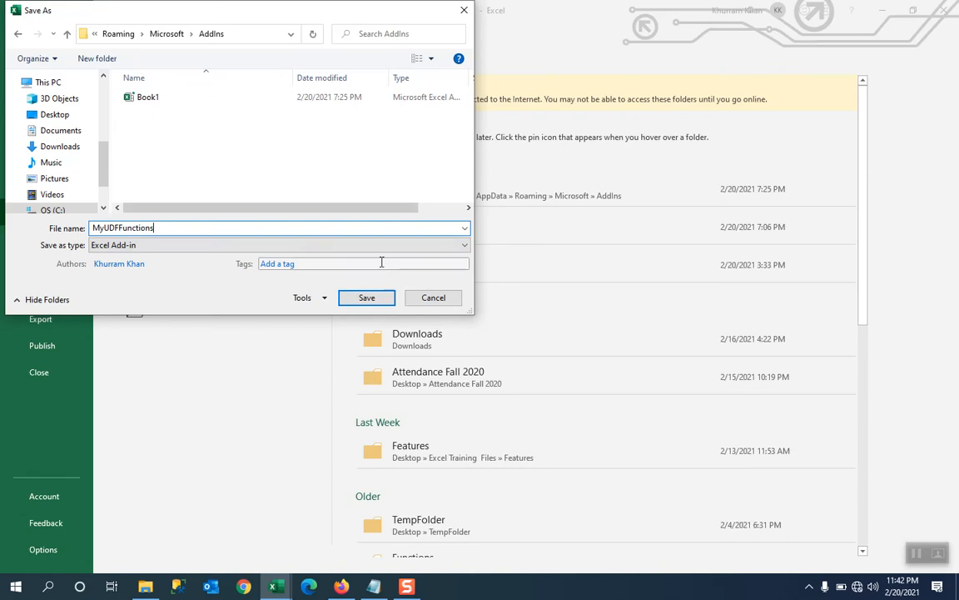
left_click(374, 294)
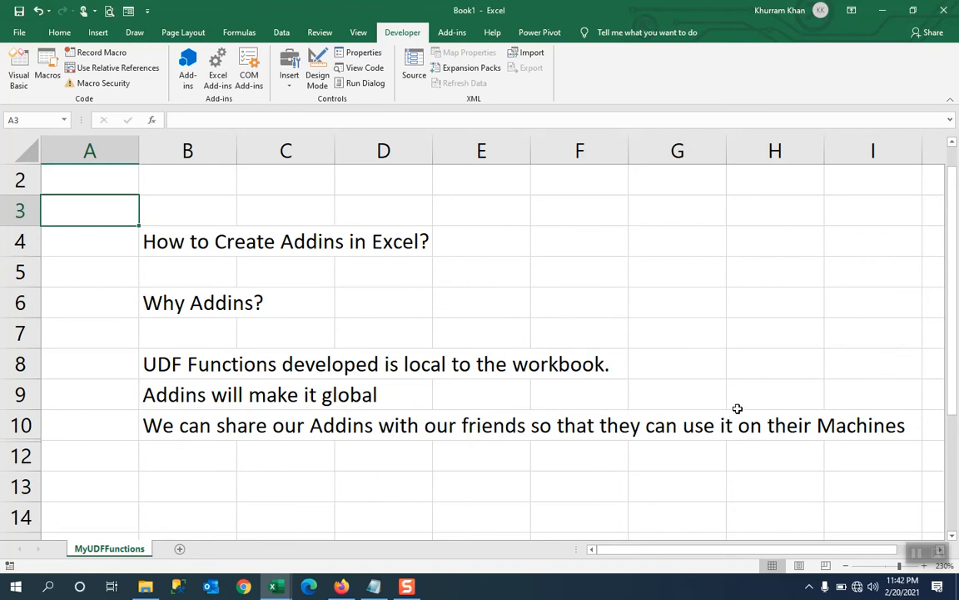
left_click(917, 555)
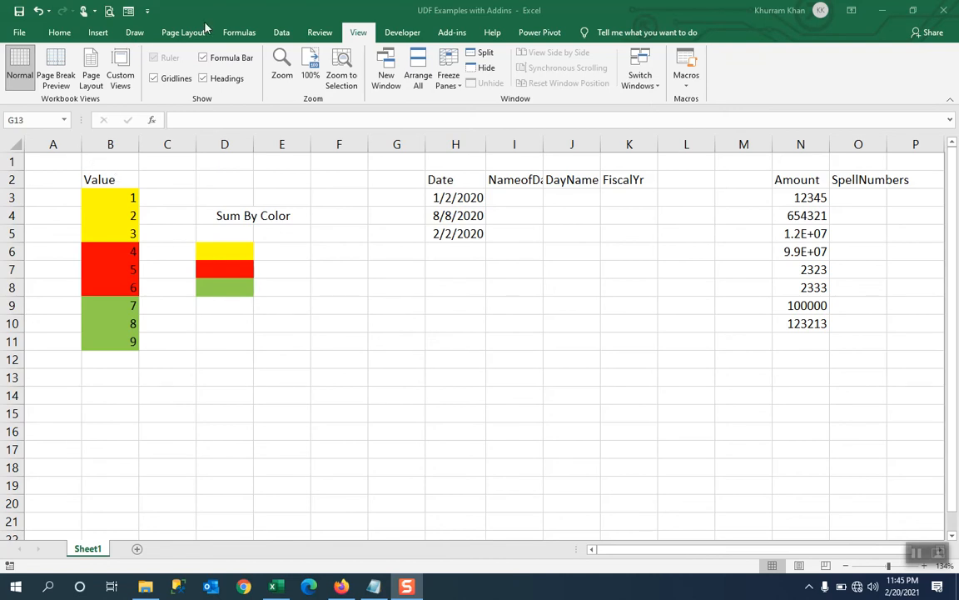
Check the VBA project of the UDF Examples with Addins workbook for code modules, and return to the worksheet
left_click(397, 33)
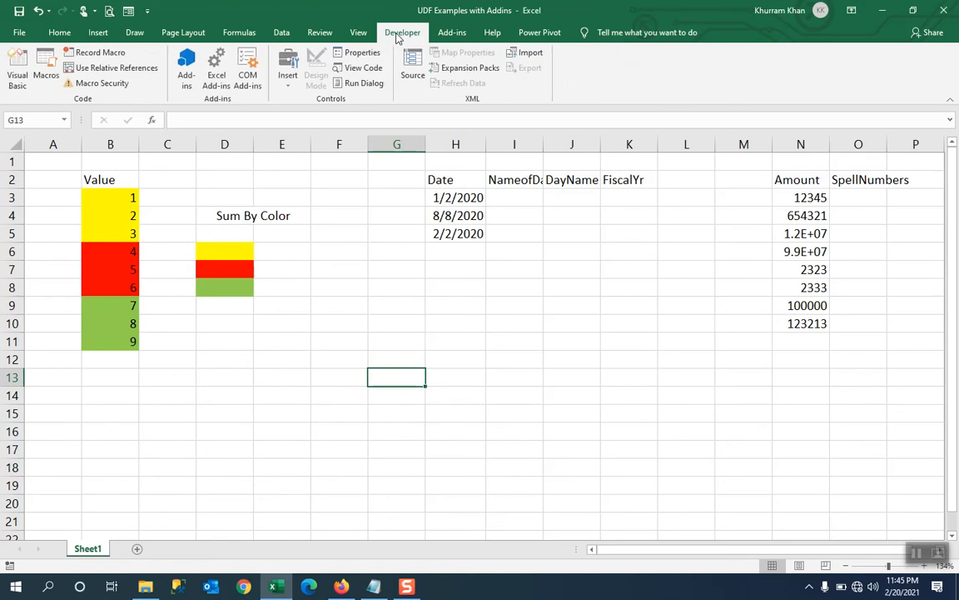
left_click(18, 70)
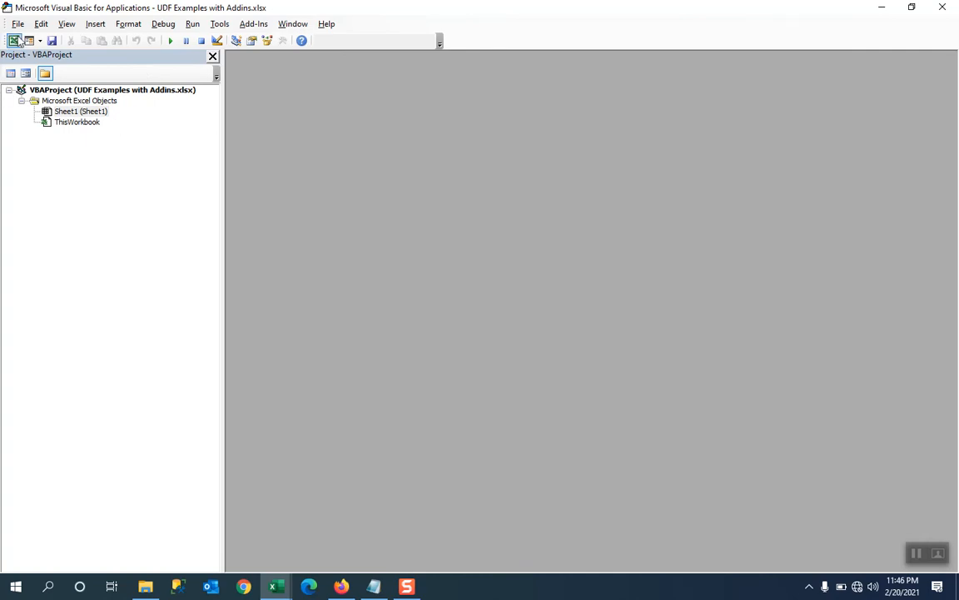
left_click(13, 40)
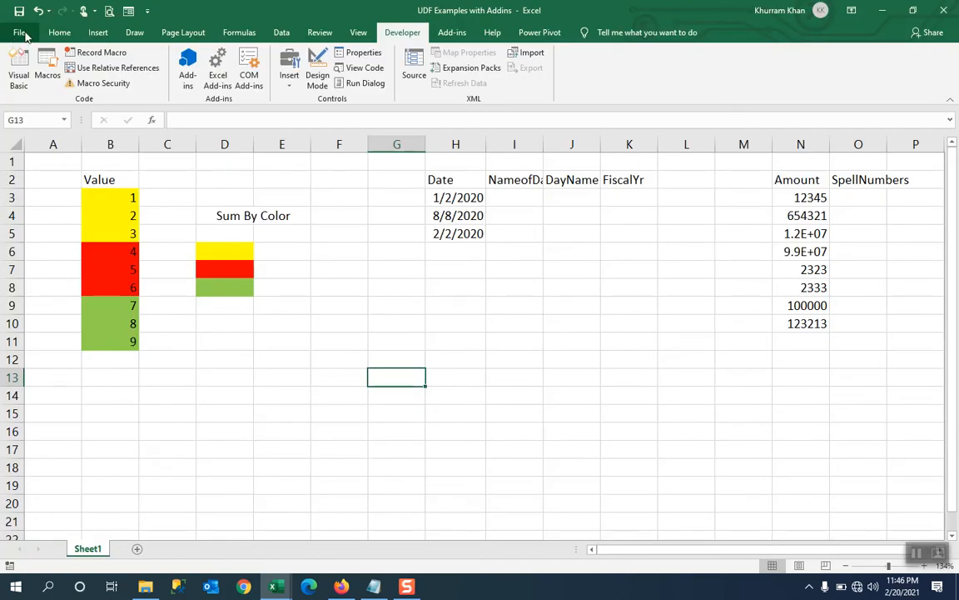
Enable the Myudffunctions Excel add-in and view its modules in the VBA project before returning to the worksheet
left_click(19, 35)
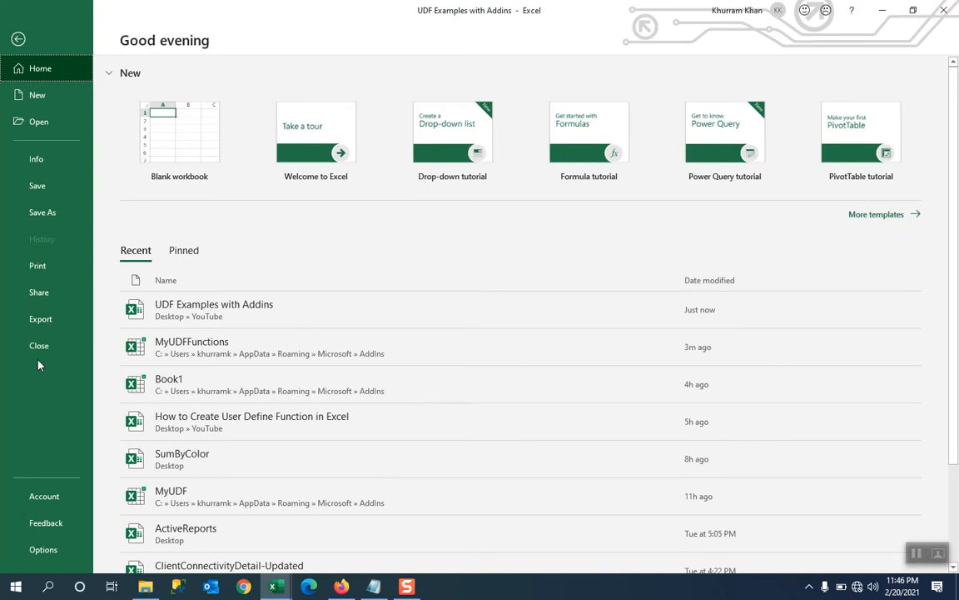
left_click(42, 549)
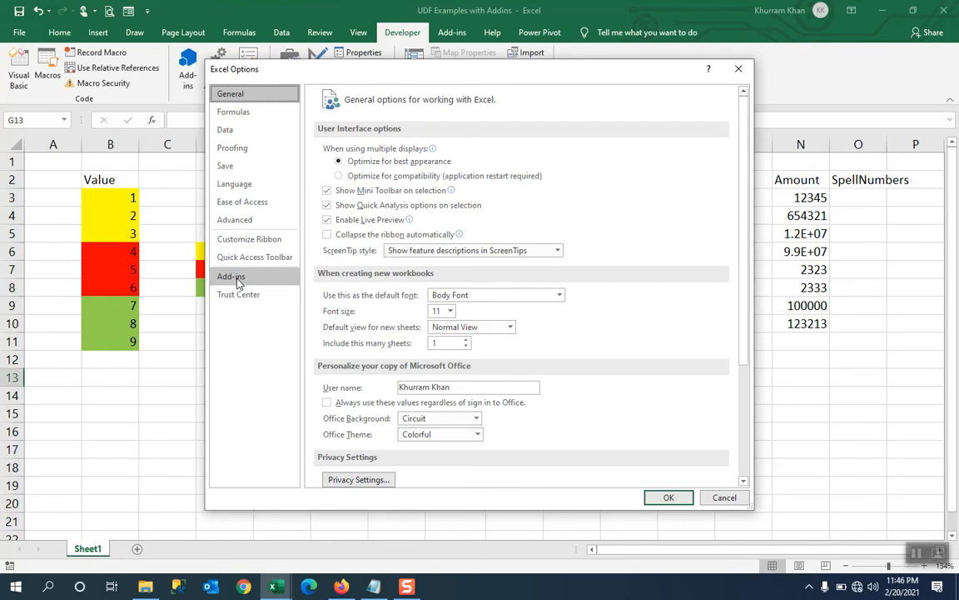
left_click(233, 278)
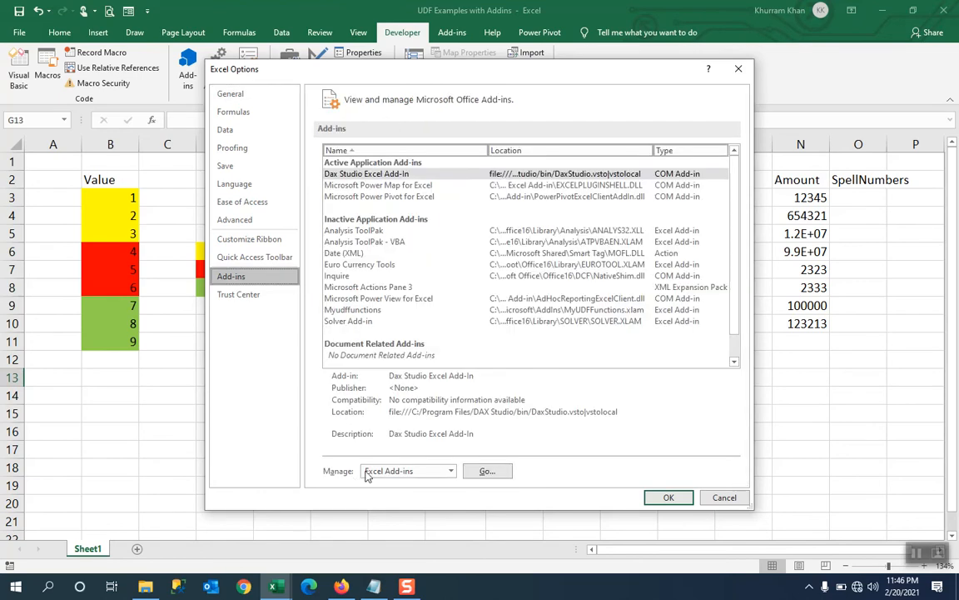
left_click(483, 471)
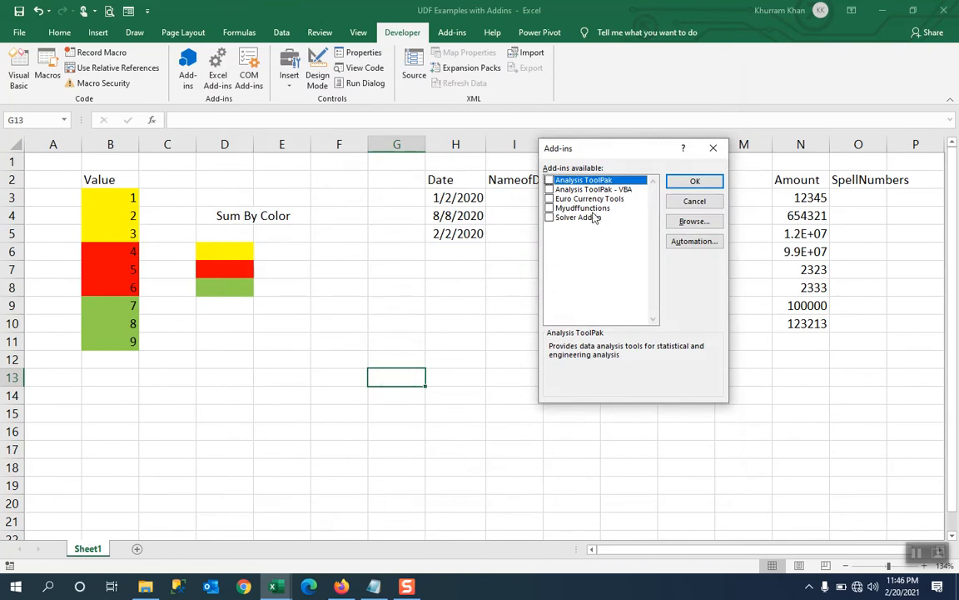
left_click(548, 209)
left_click(695, 182)
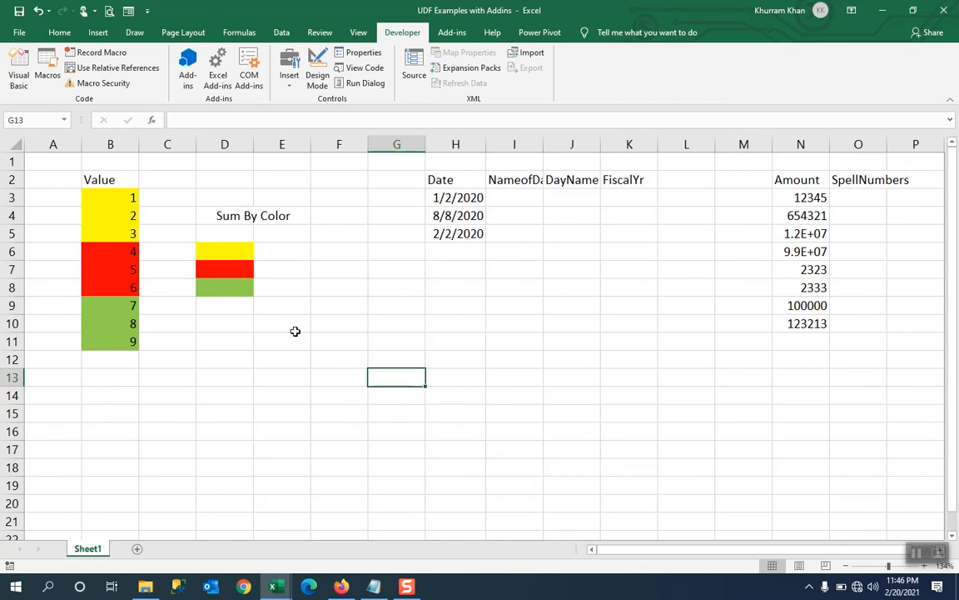
left_click(24, 88)
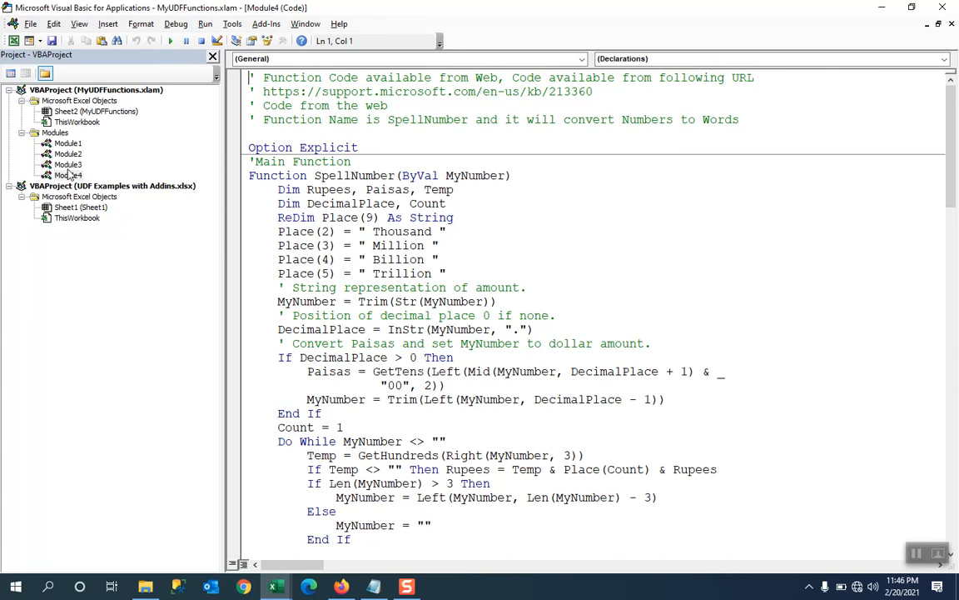
left_click(15, 42)
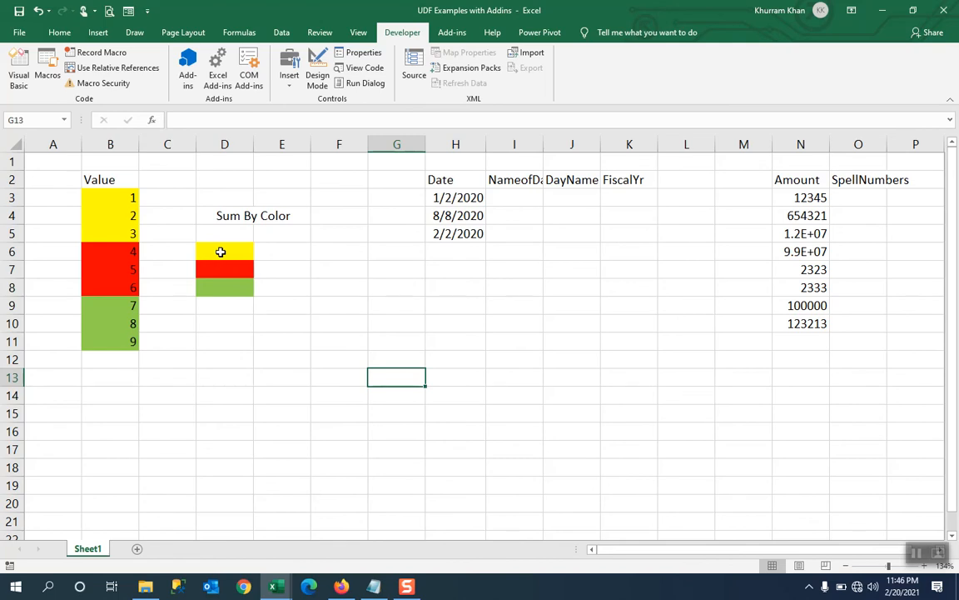
Enter =SumByColor($B$3:$B$11,D6) in E6 and fill the formula down to E8 for the three colors
left_click(276, 255)
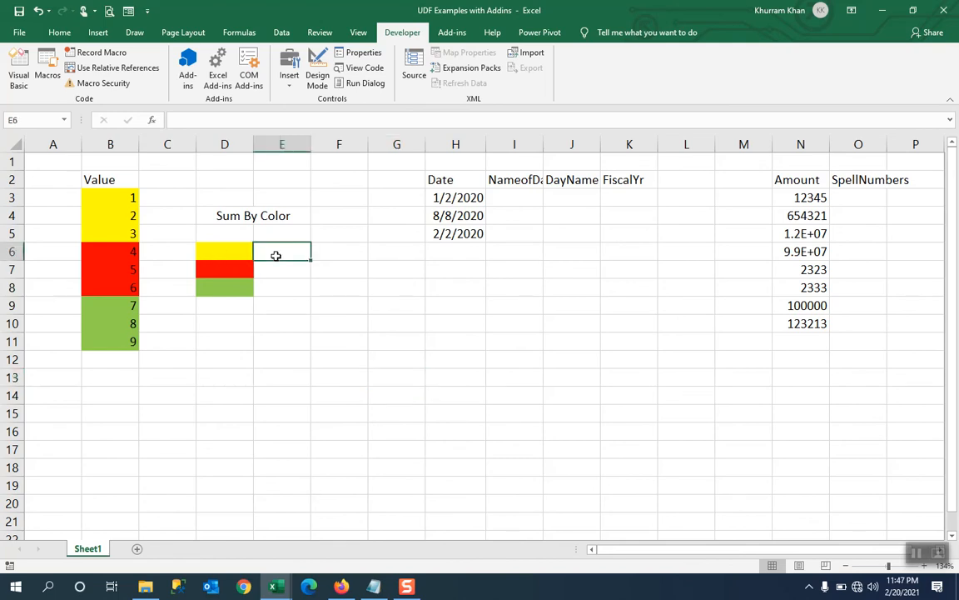
type("=sum")
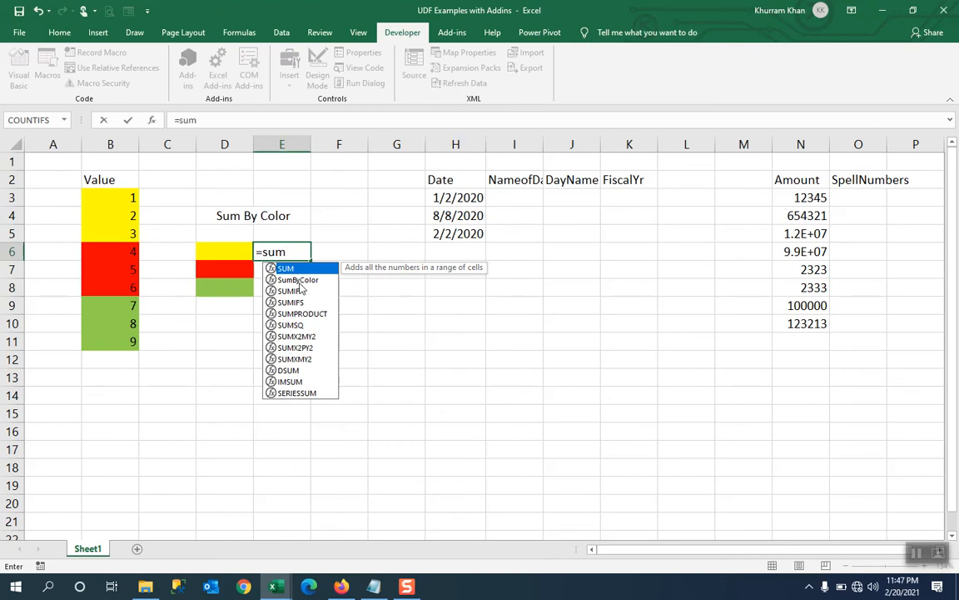
double_click(296, 280)
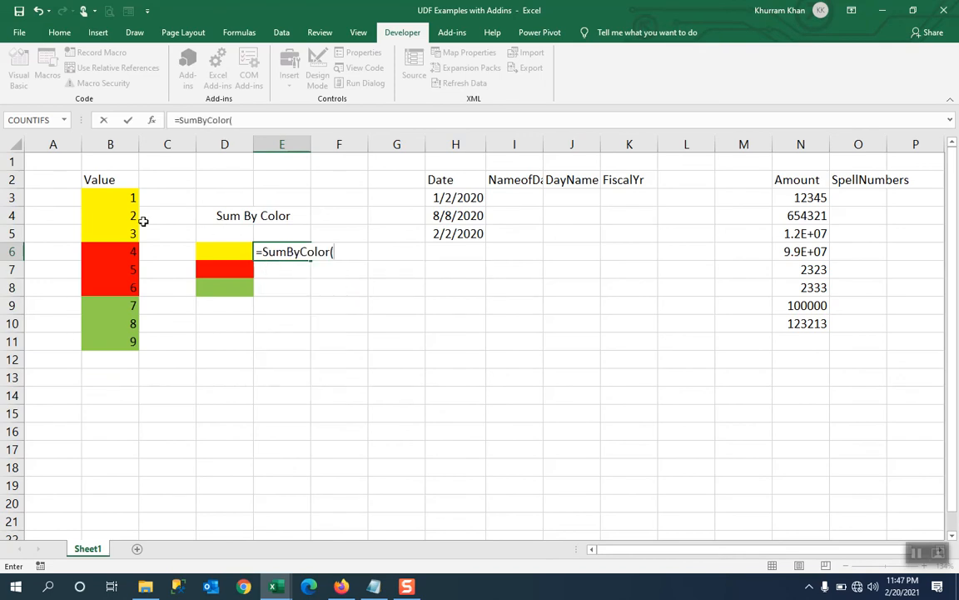
left_click_drag(99, 192, 132, 340)
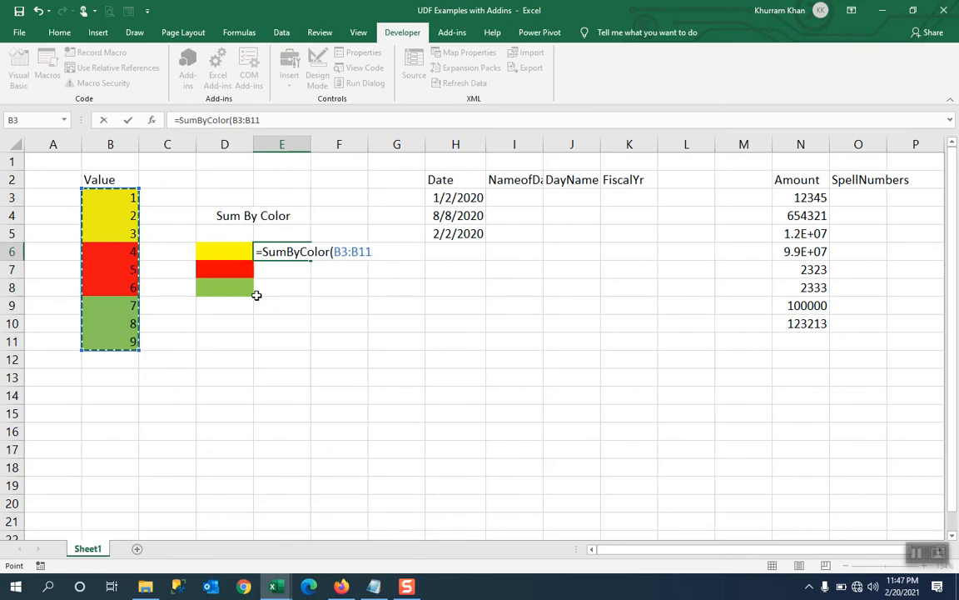
key("F4")
type(",")
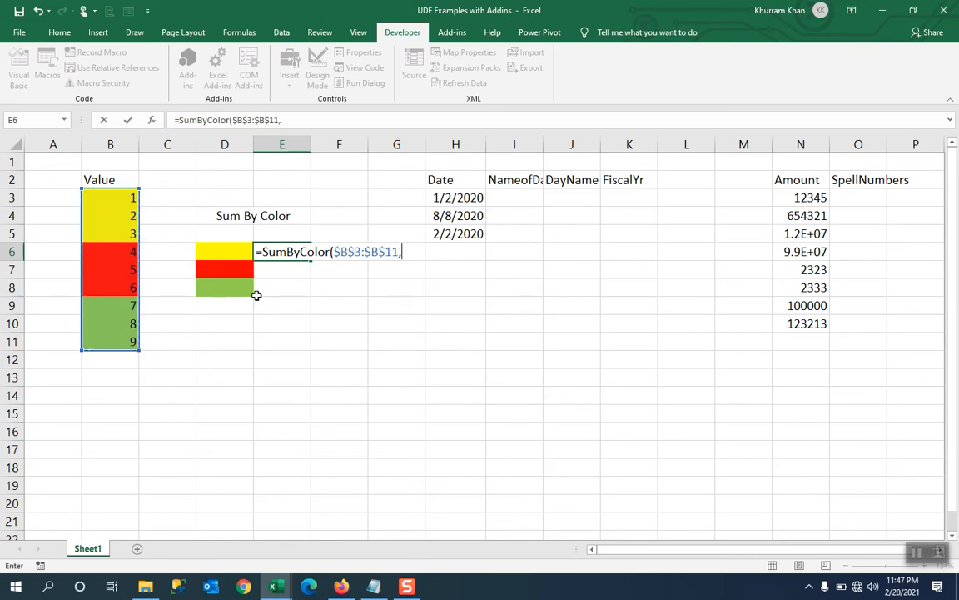
left_click(225, 249)
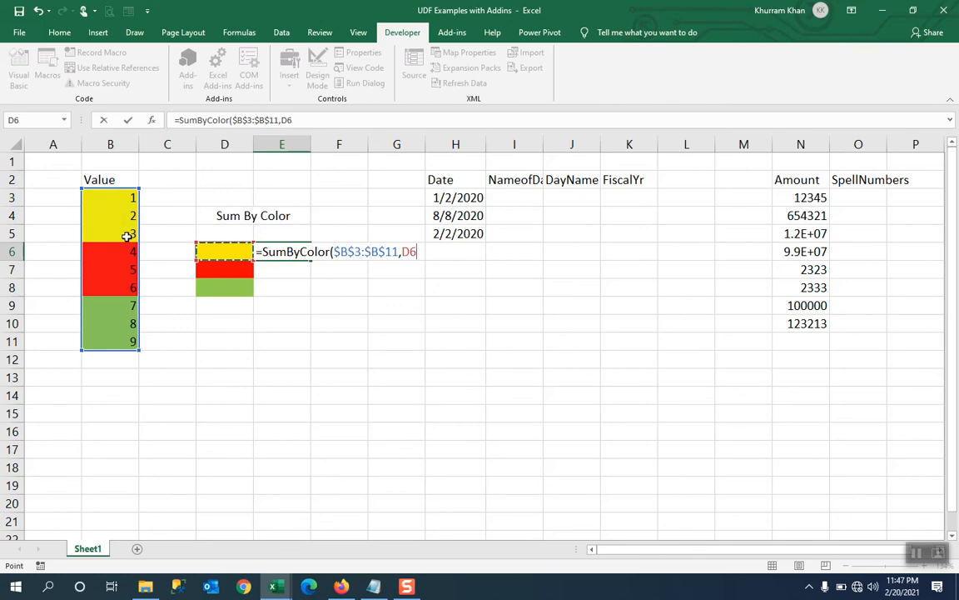
key("Return")
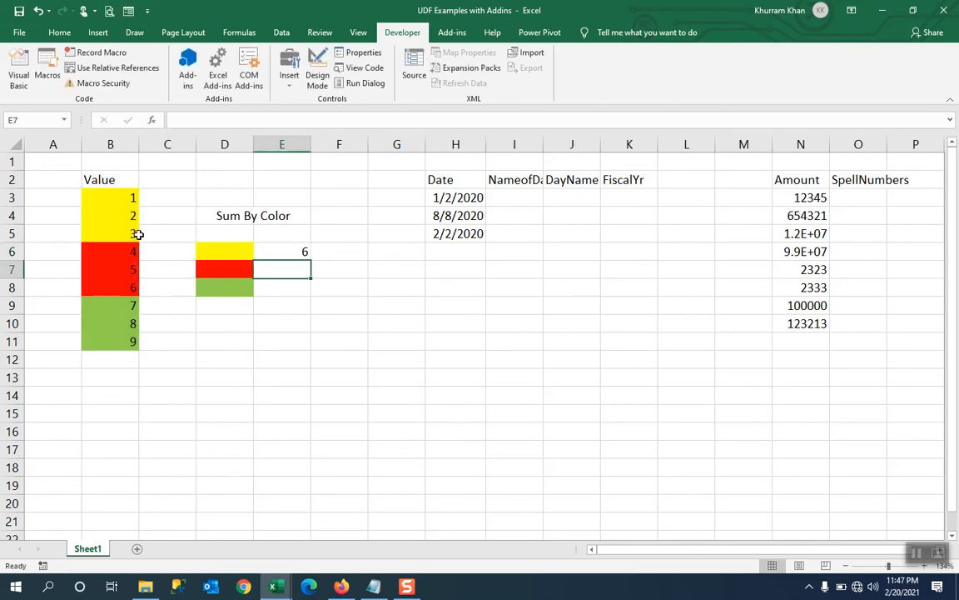
left_click(282, 251)
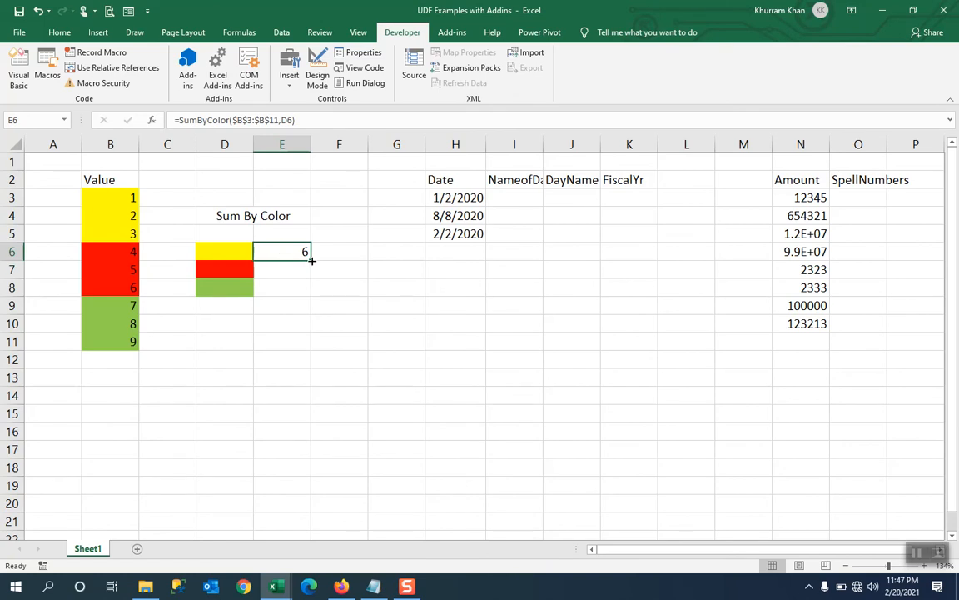
left_click_drag(310, 259, 306, 290)
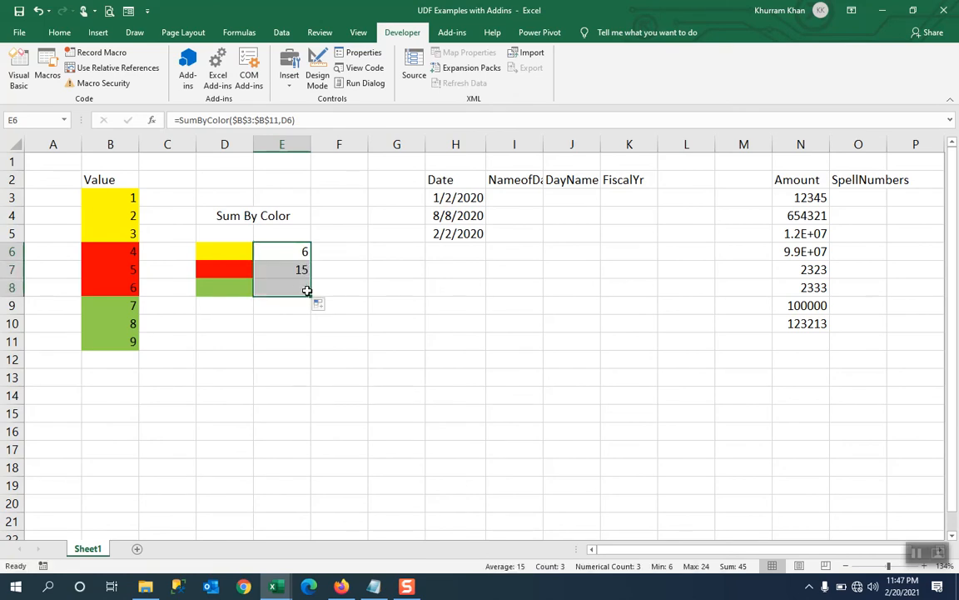
Enter =NameofDay(H3) in I3 and fill the formula down to I5 for all the dates
left_click(516, 197)
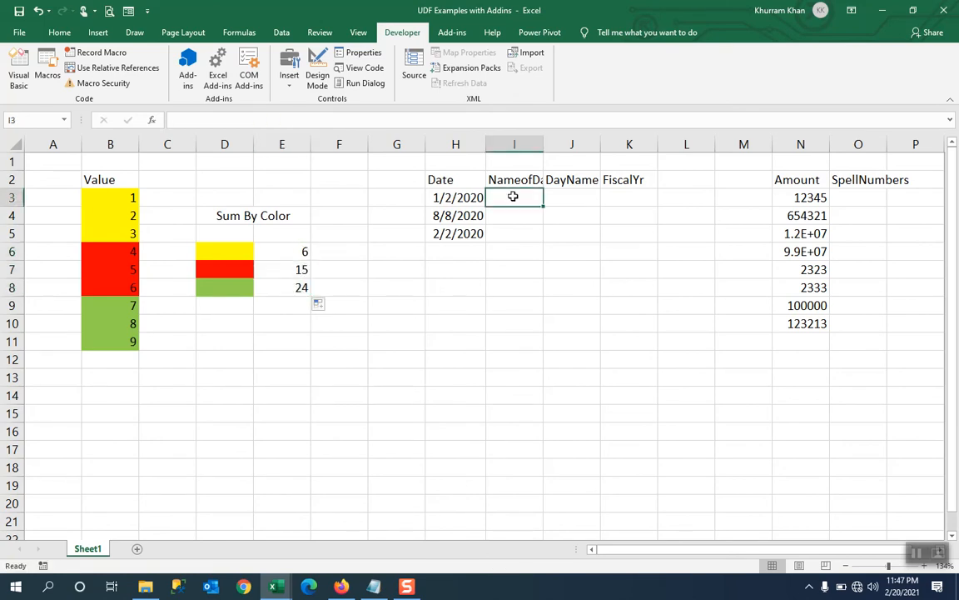
type("=")
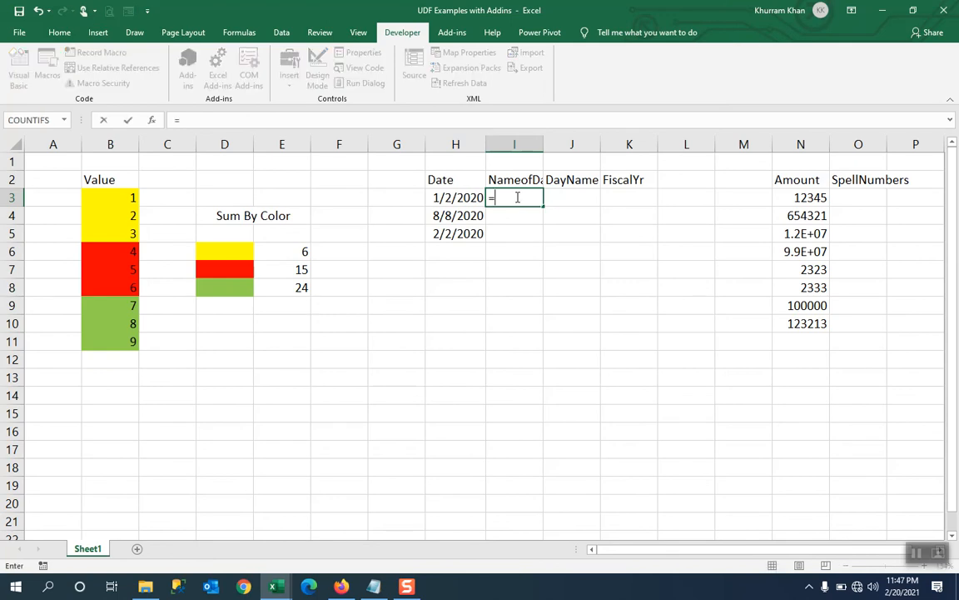
type("nam")
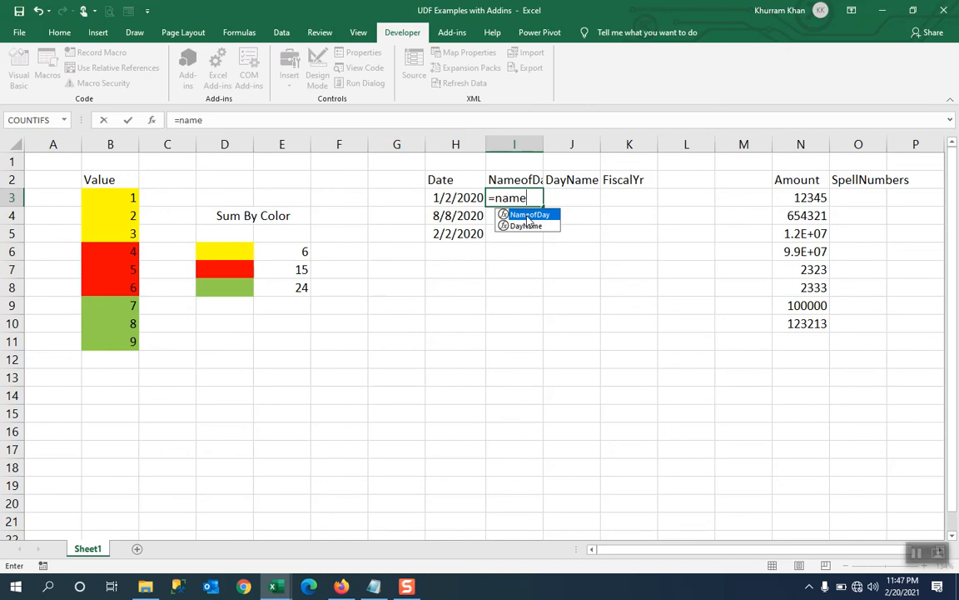
type("e")
double_click(528, 215)
left_click(462, 198)
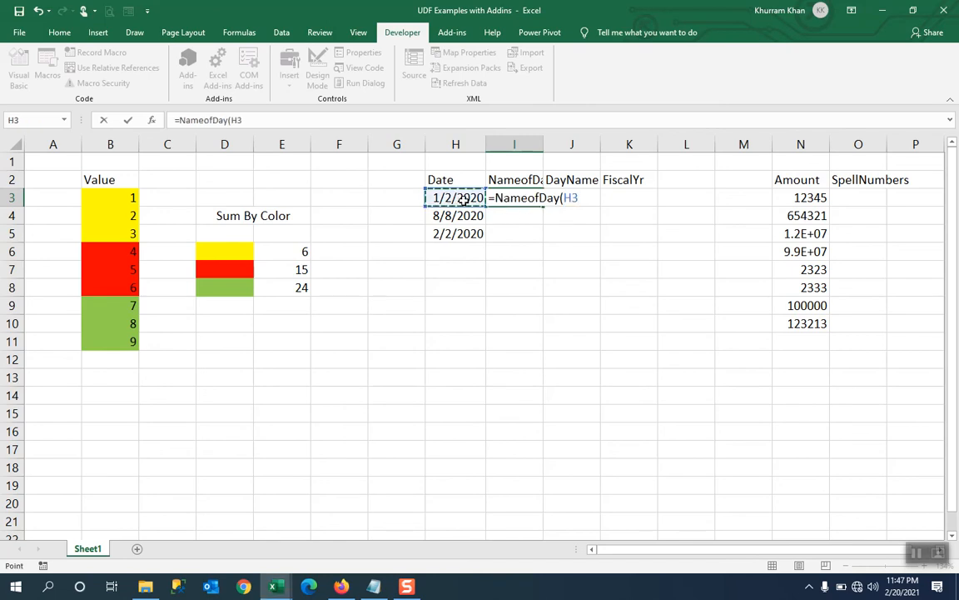
key("Return")
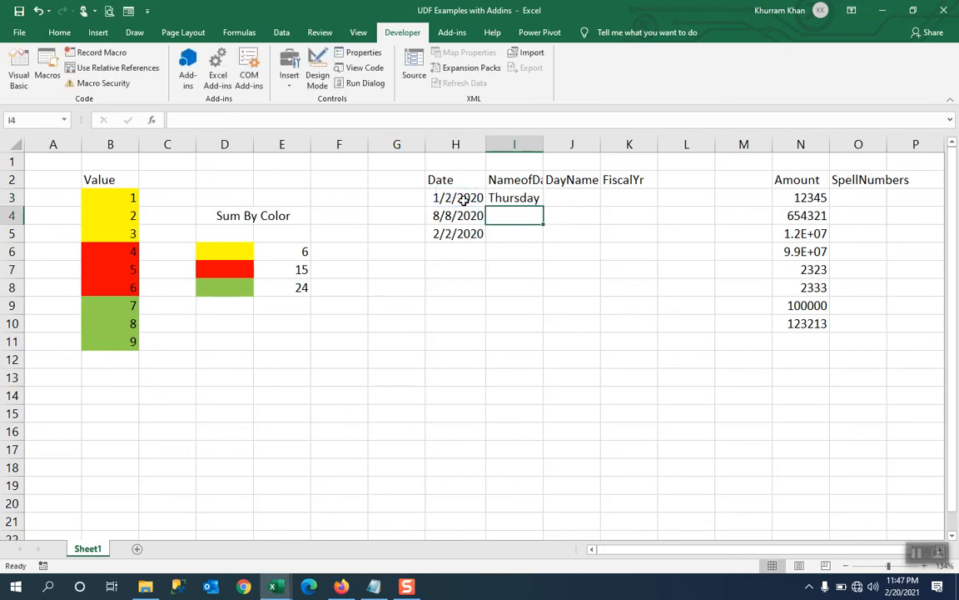
left_click(503, 198)
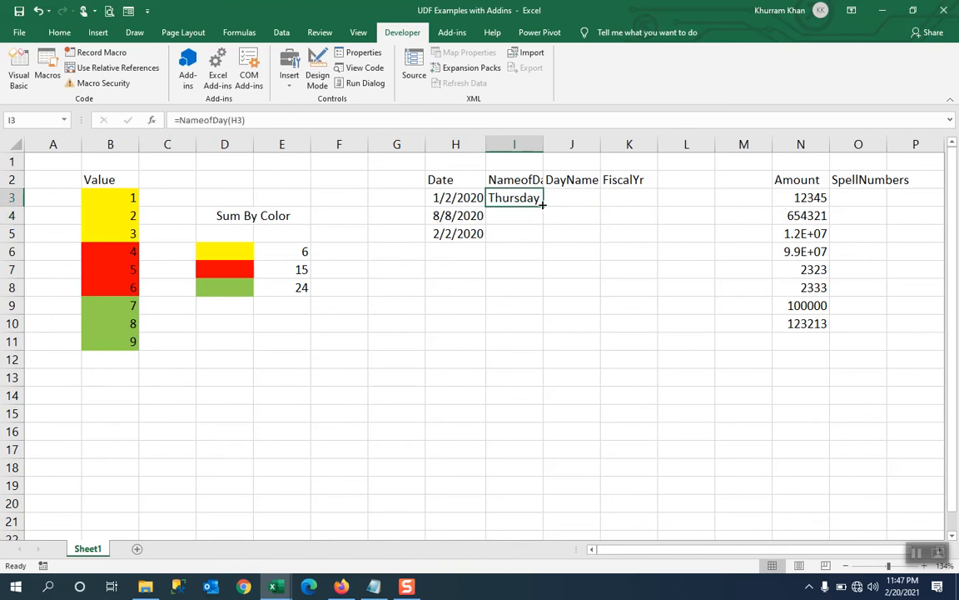
left_click_drag(543, 207, 541, 242)
Enter =DayName(H3) in J3 and fill the formula down to J5
left_click(569, 196)
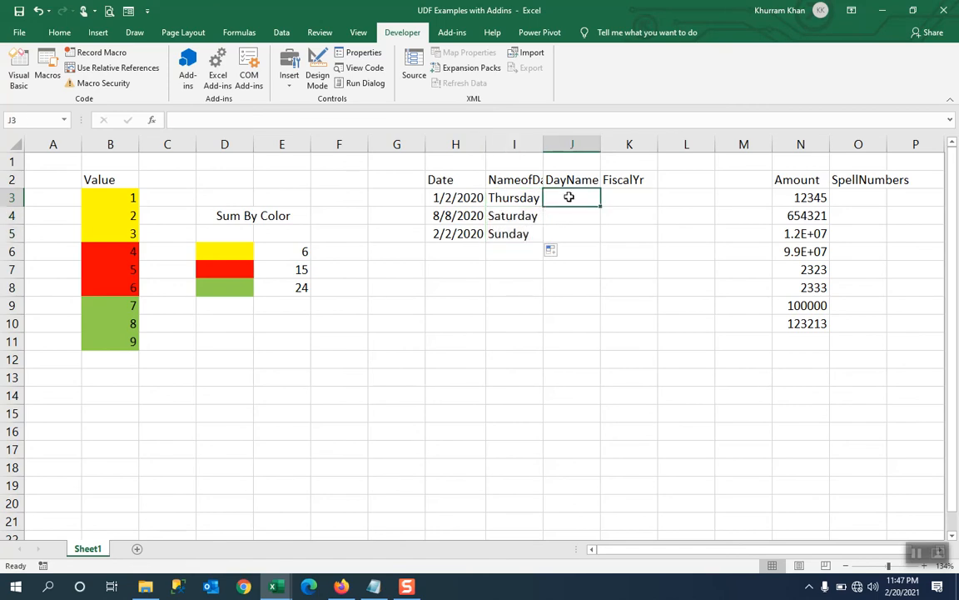
type("=")
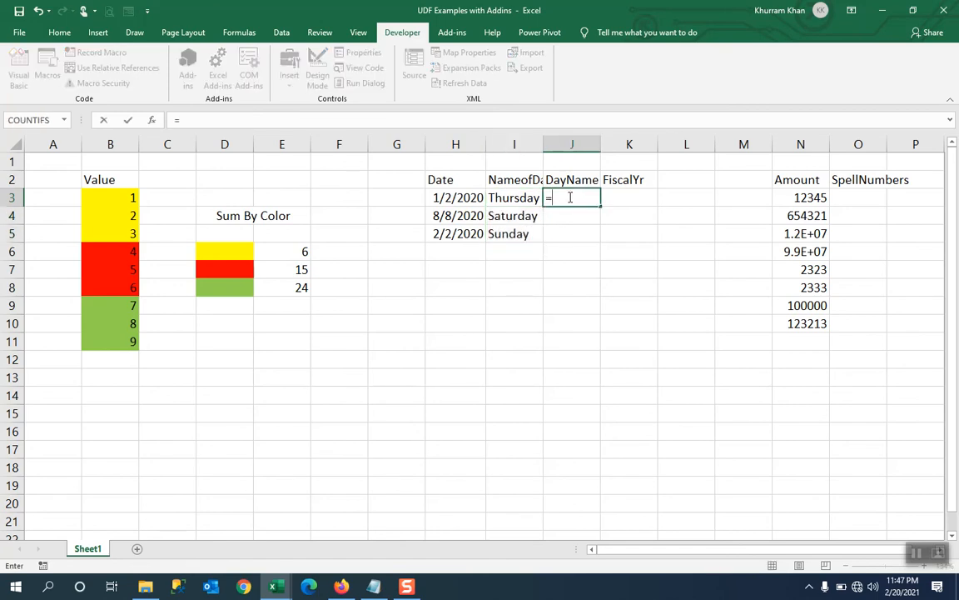
type("day")
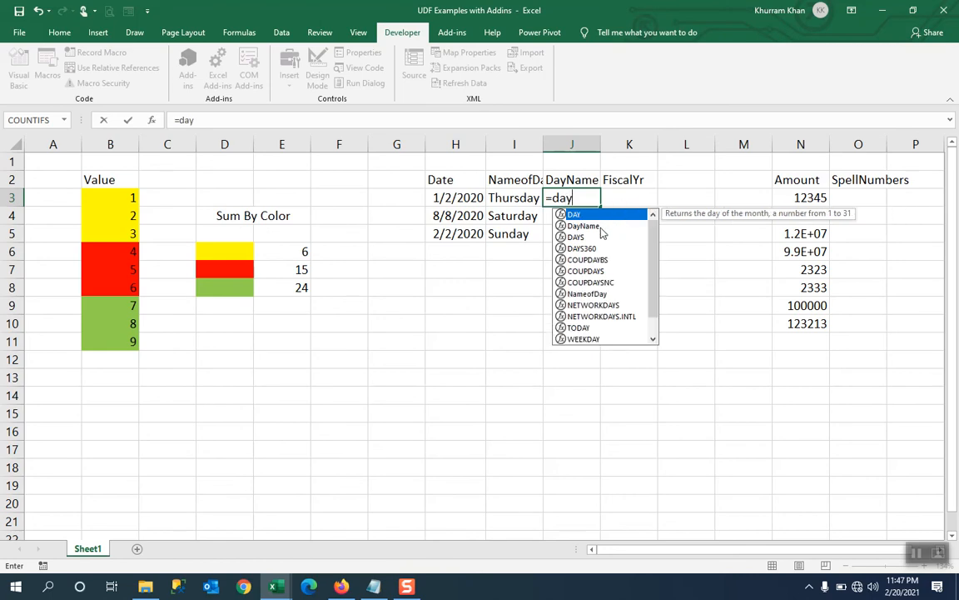
double_click(601, 227)
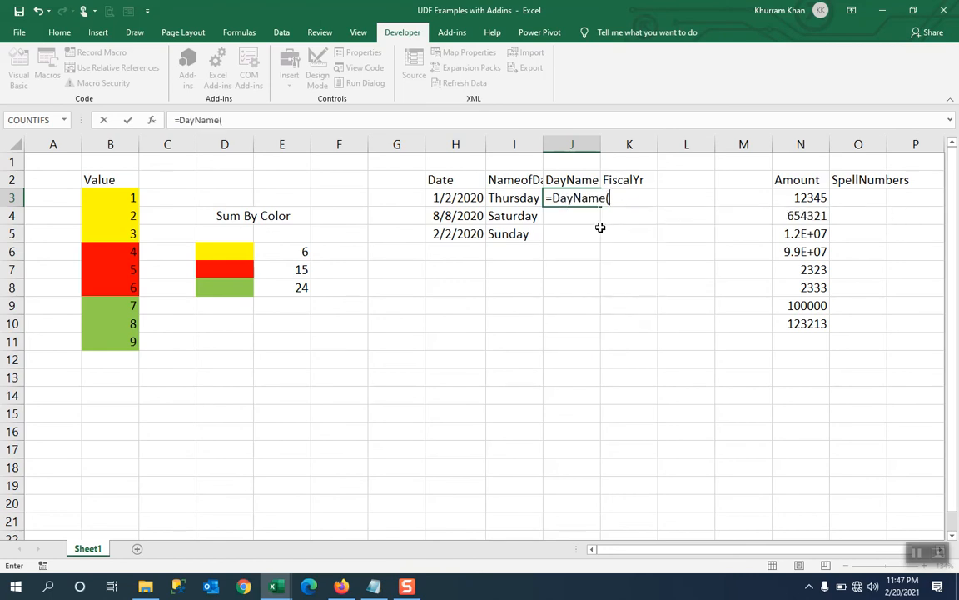
left_click(459, 197)
key("Return")
left_click(587, 199)
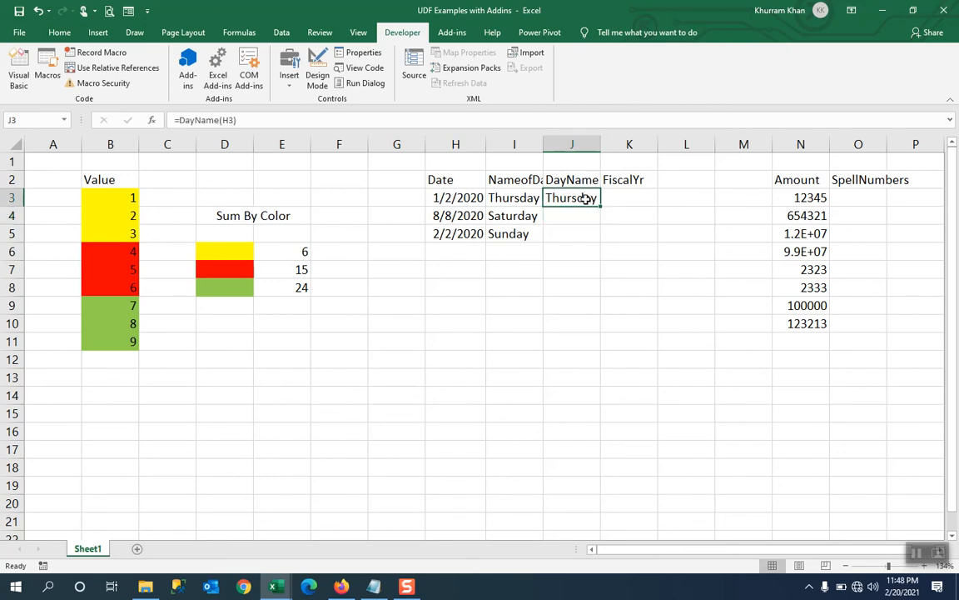
left_click_drag(601, 208, 599, 242)
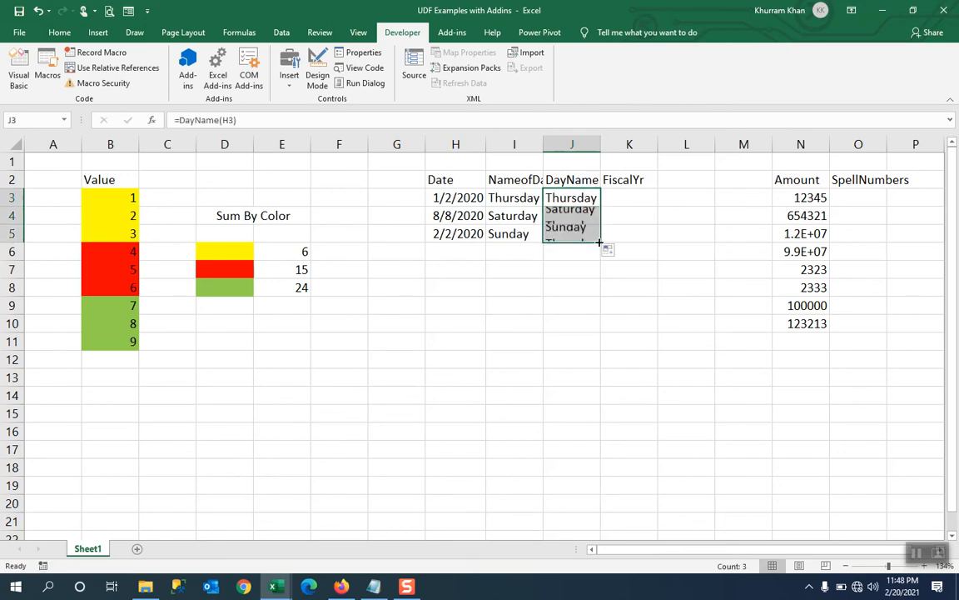
Enter =FiscalYr(H3) in K3, fill it down to K5, and check the formula in K4
left_click(637, 197)
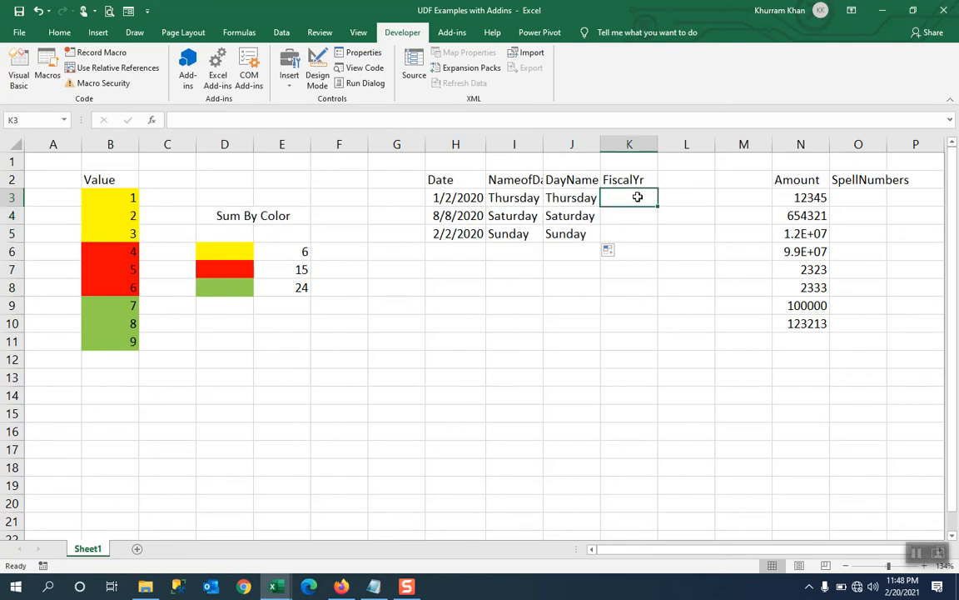
type("=fis")
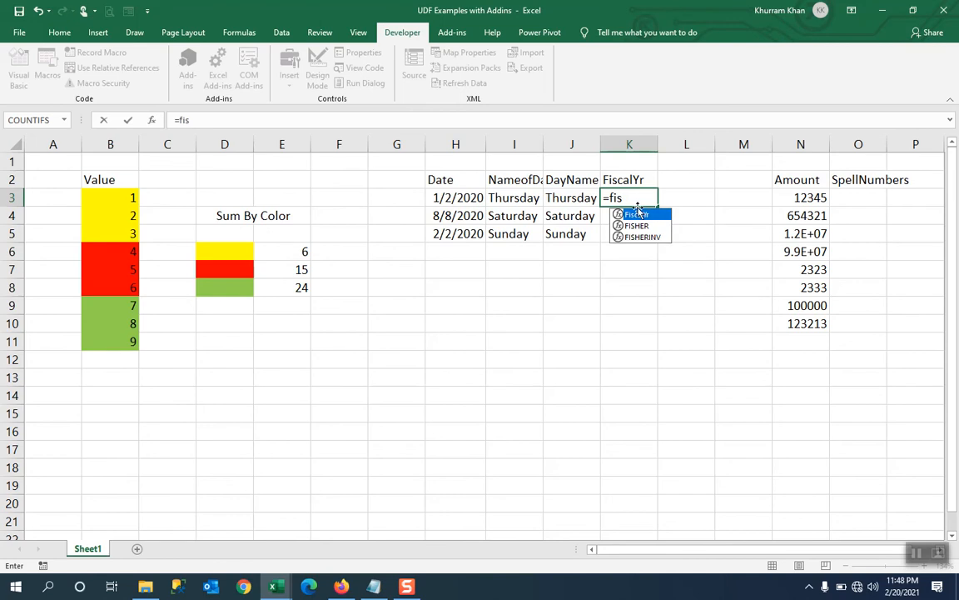
double_click(644, 215)
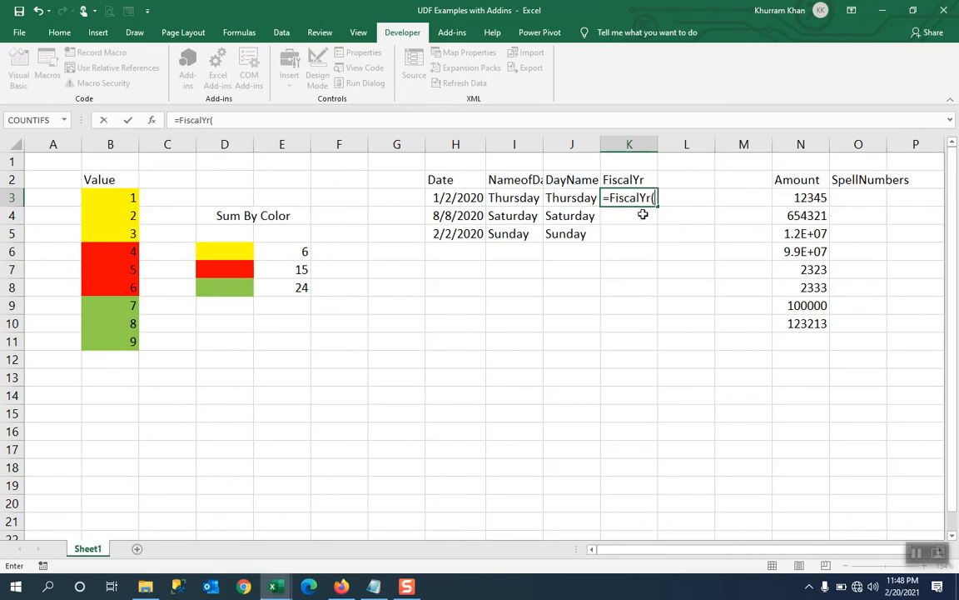
left_click(460, 197)
key("Return")
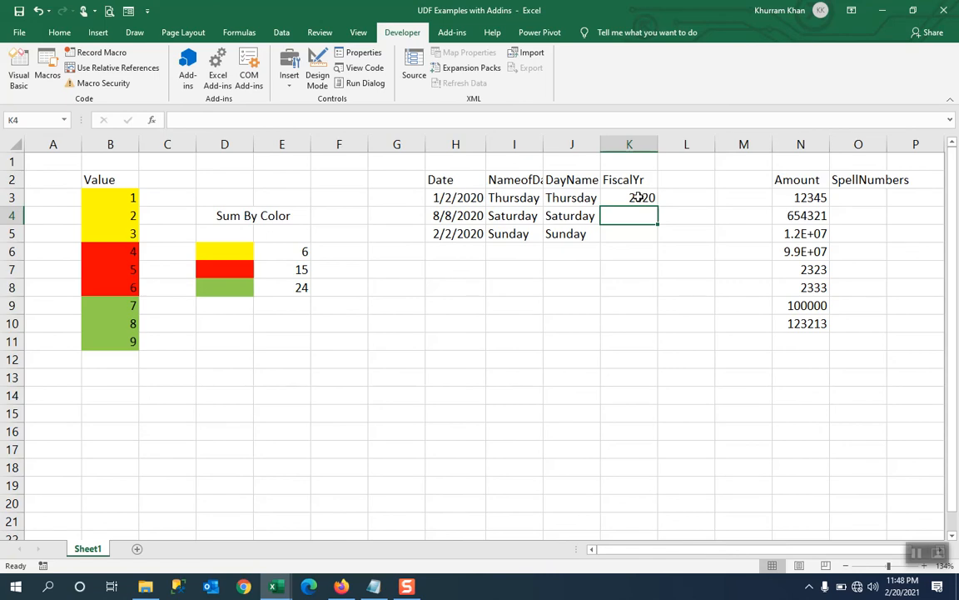
left_click(641, 197)
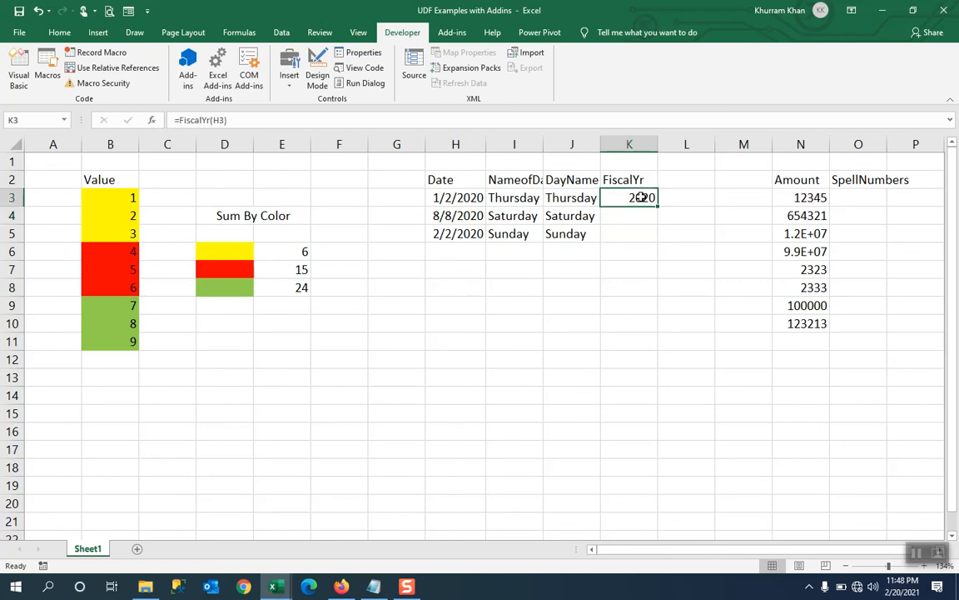
left_click_drag(658, 207, 655, 244)
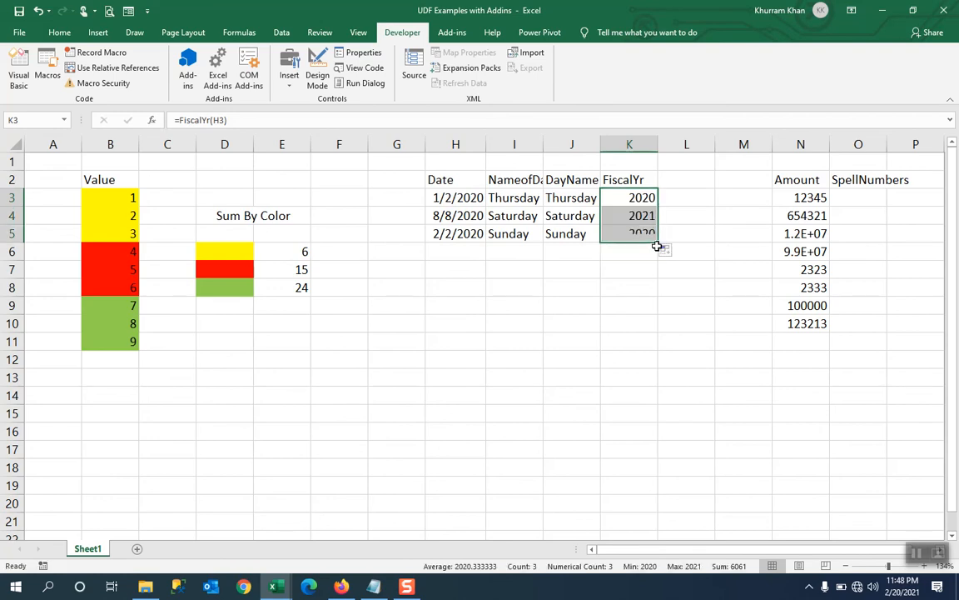
left_click(621, 217)
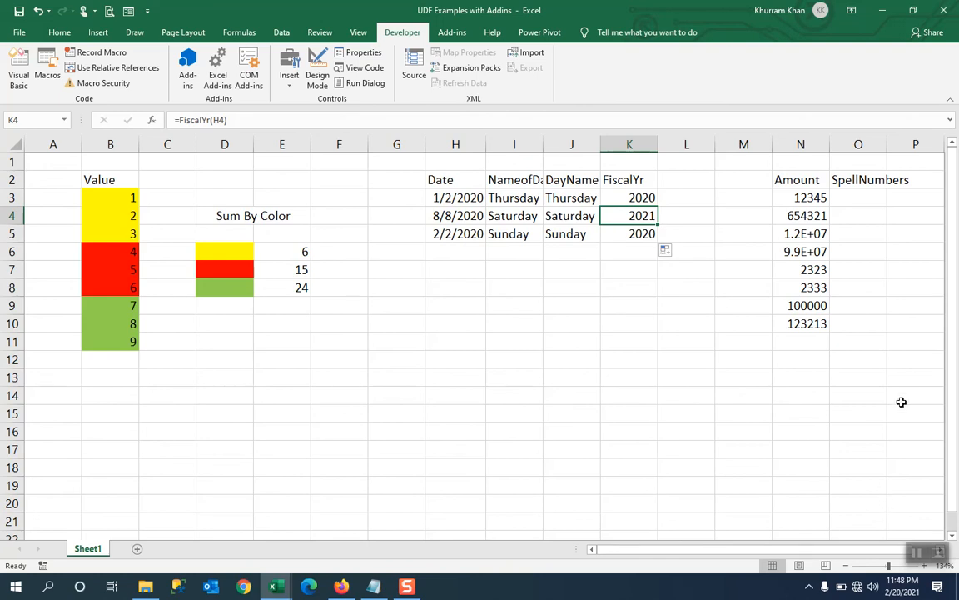
Enter =SpellNumber(N3) in O3 and fill the formula down to O10 for all the amounts
left_click(857, 200)
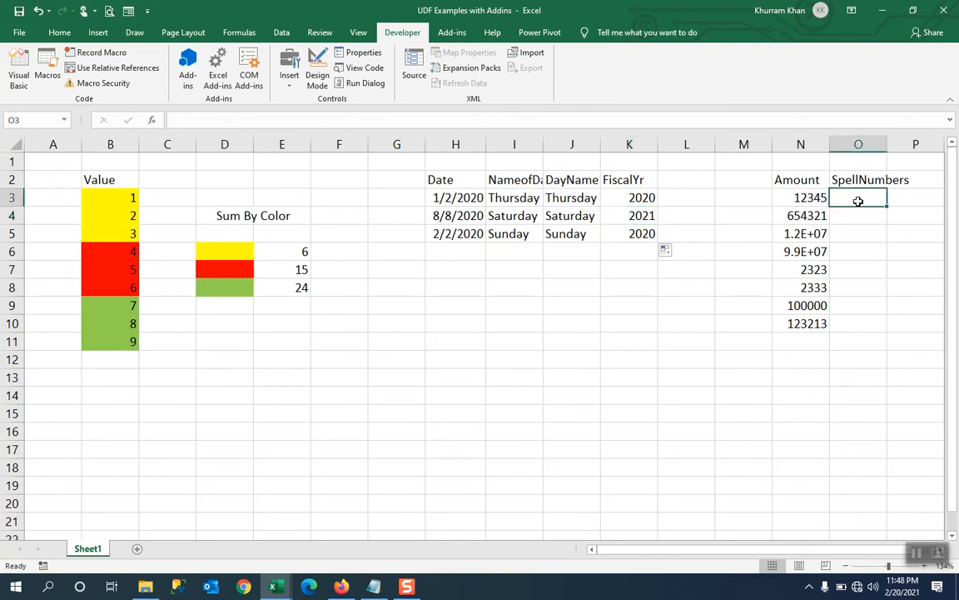
type("=")
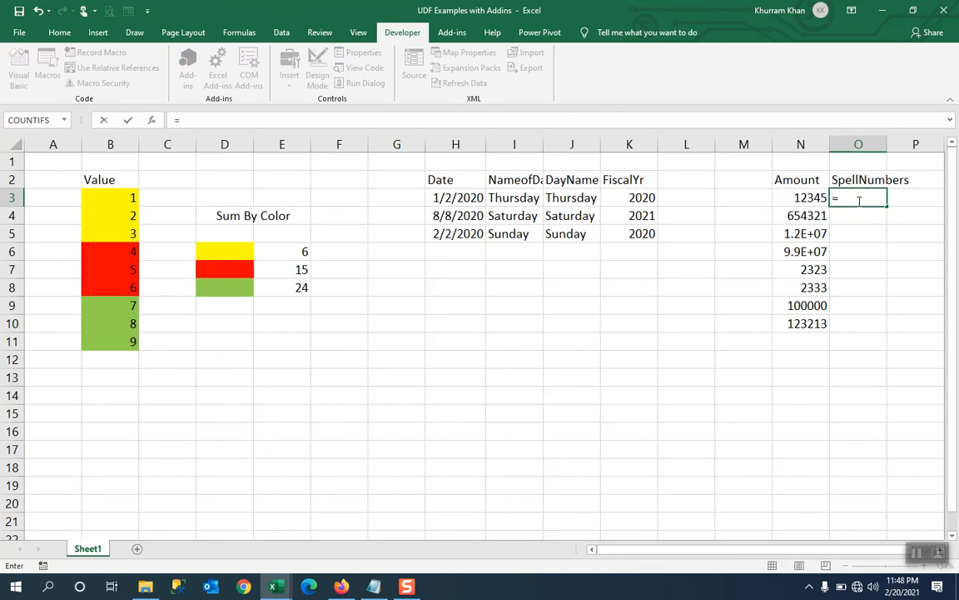
type("sp")
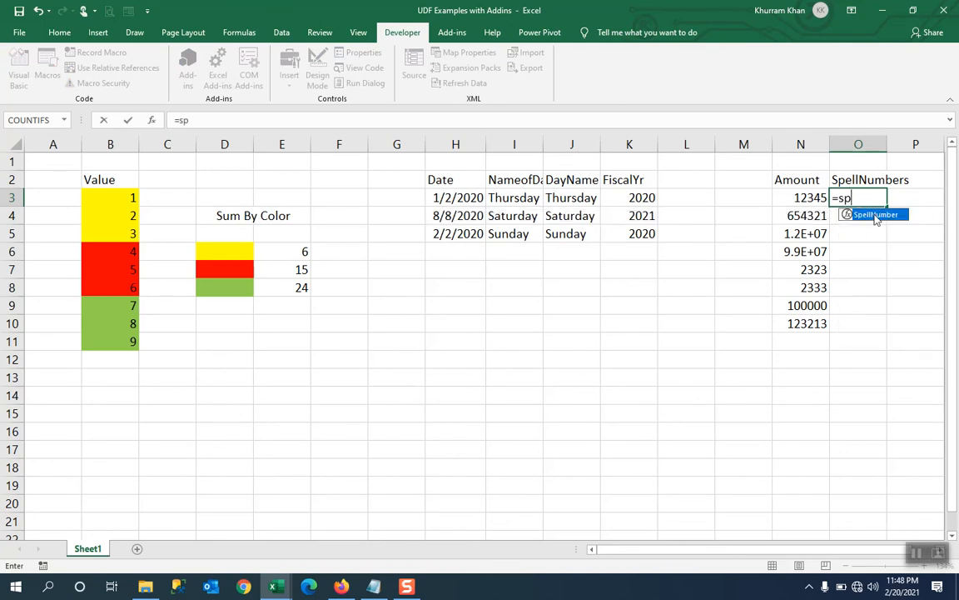
double_click(874, 215)
left_click(795, 203)
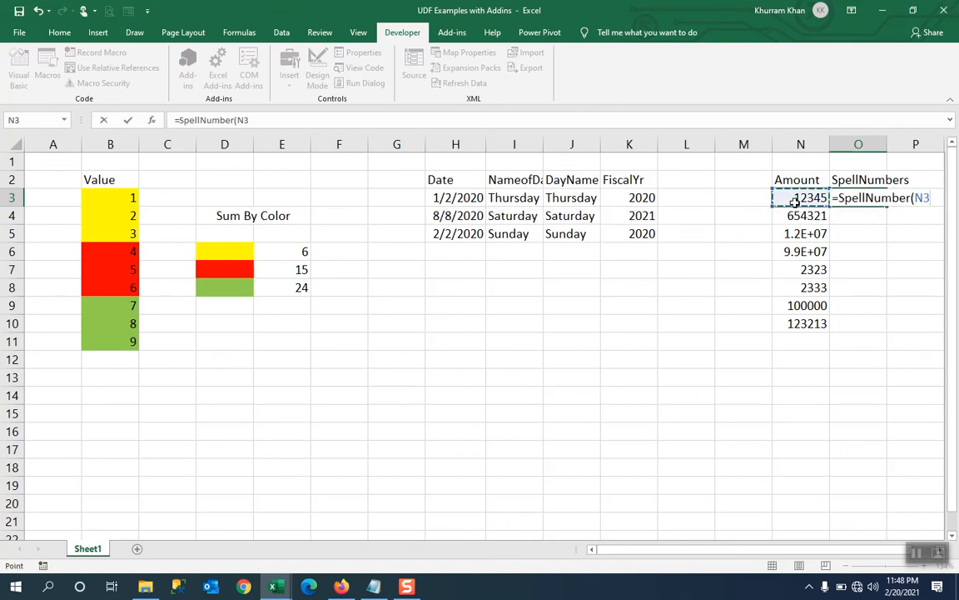
key("Return")
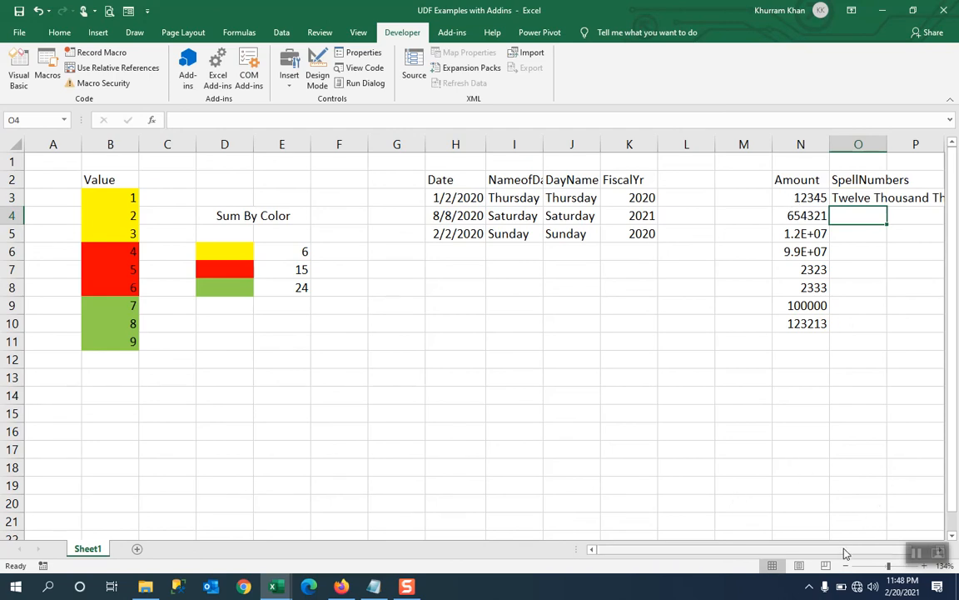
left_click_drag(843, 551, 875, 551)
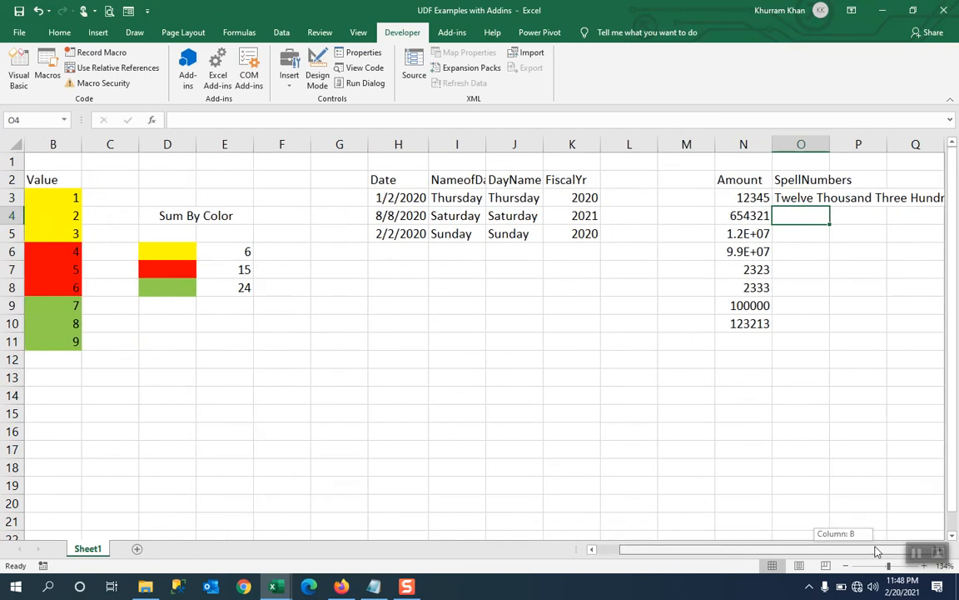
left_click(806, 199)
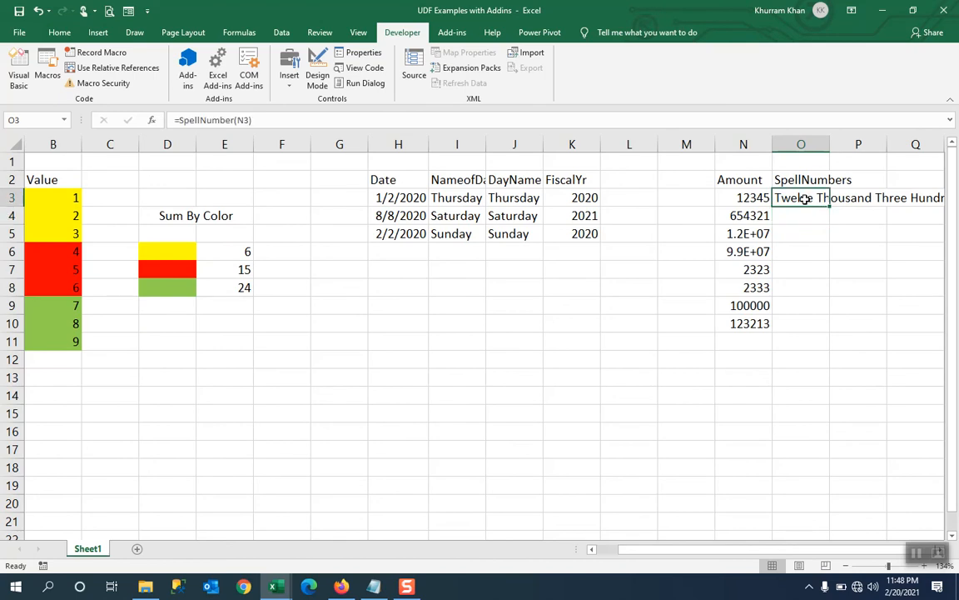
left_click_drag(830, 206, 830, 331)
left_click(762, 348)
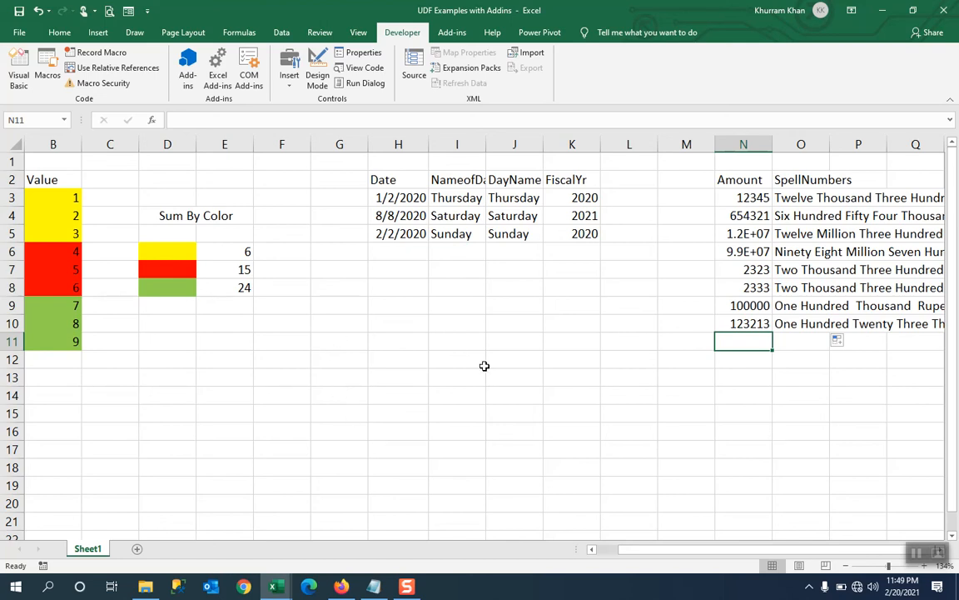
left_click(916, 553)
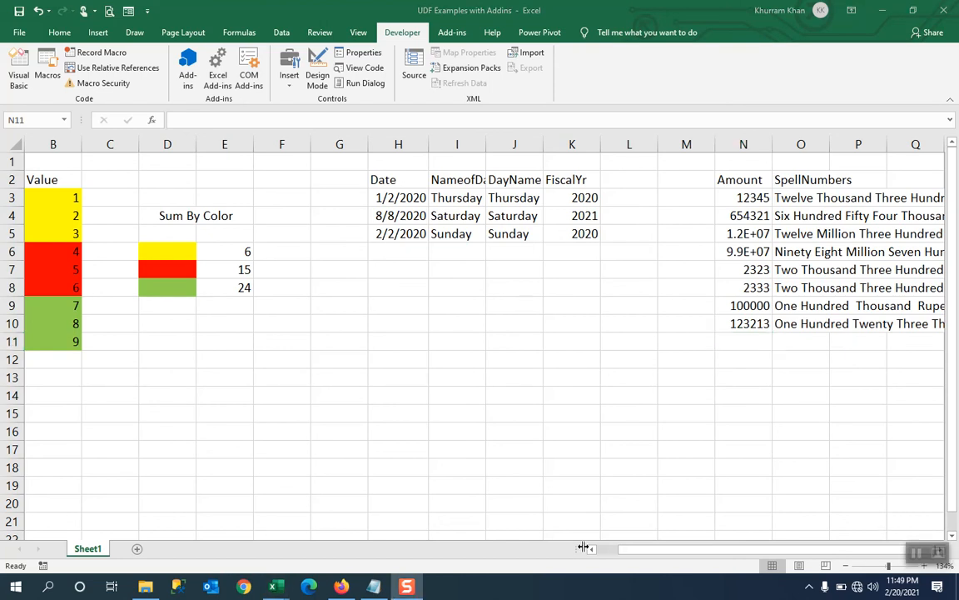
Disable the Myudffunctions add-in, and check the project list in the Visual Basic editor for it
left_click(18, 33)
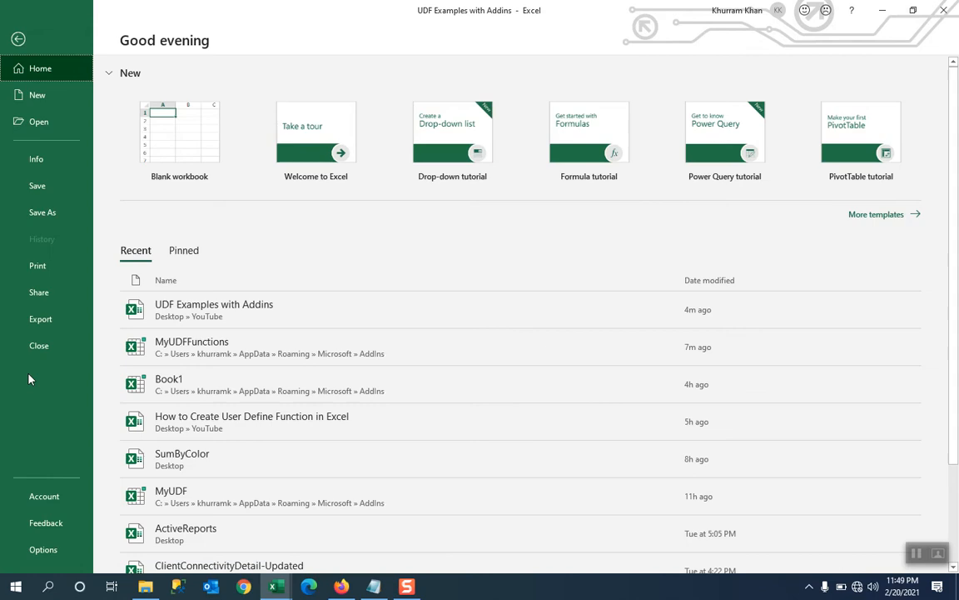
left_click(43, 551)
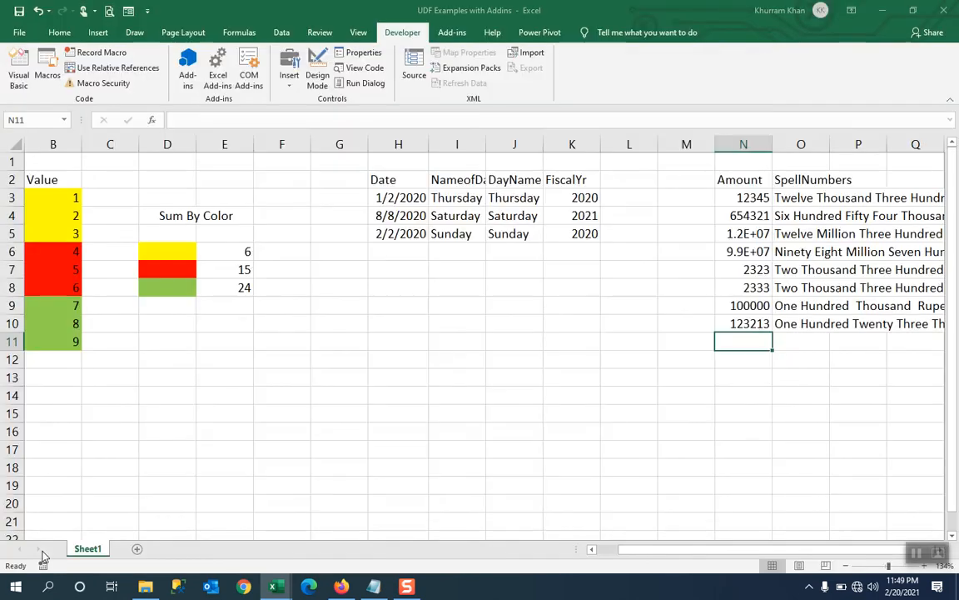
left_click(239, 277)
left_click(487, 471)
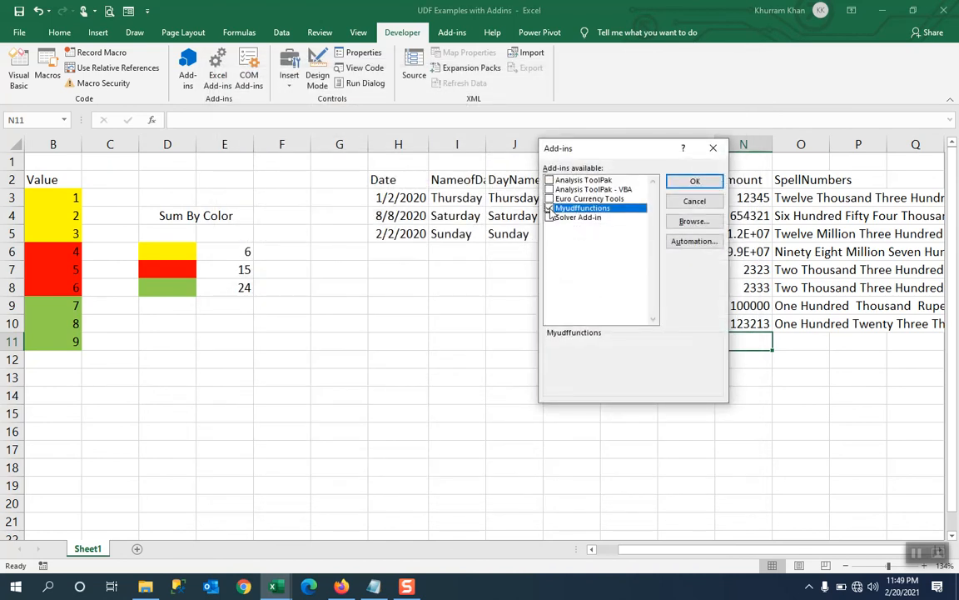
left_click(549, 208)
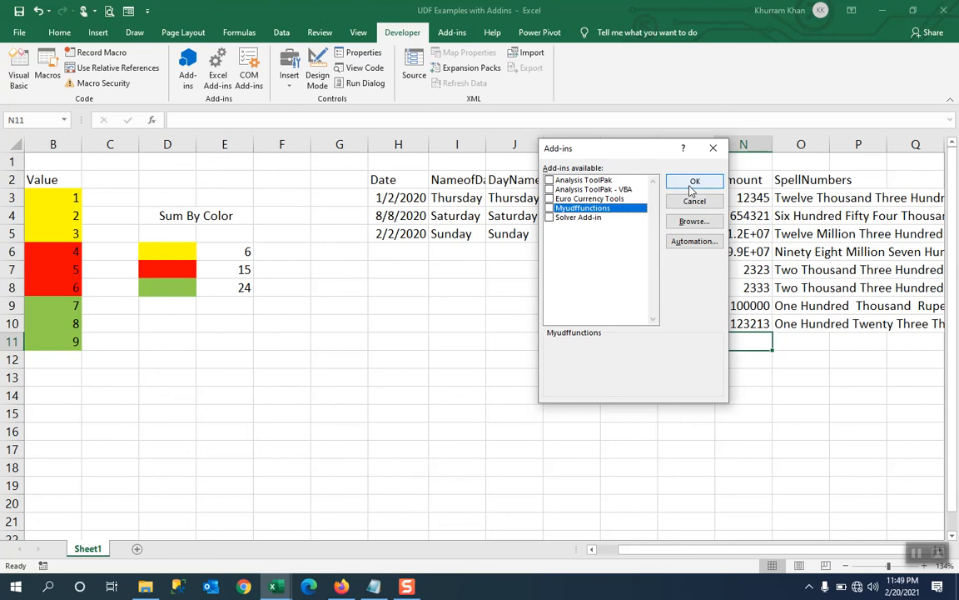
left_click(693, 184)
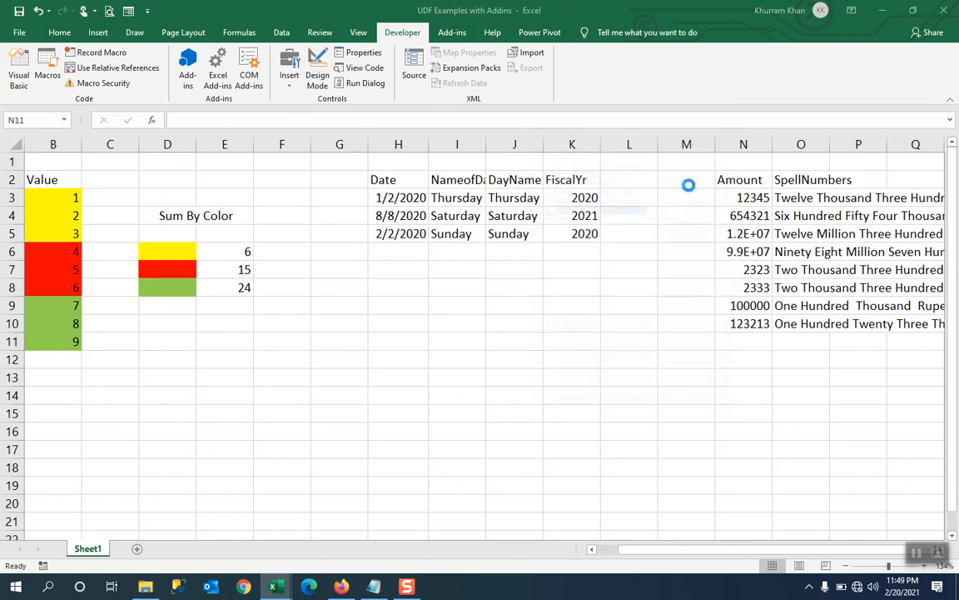
left_click(23, 68)
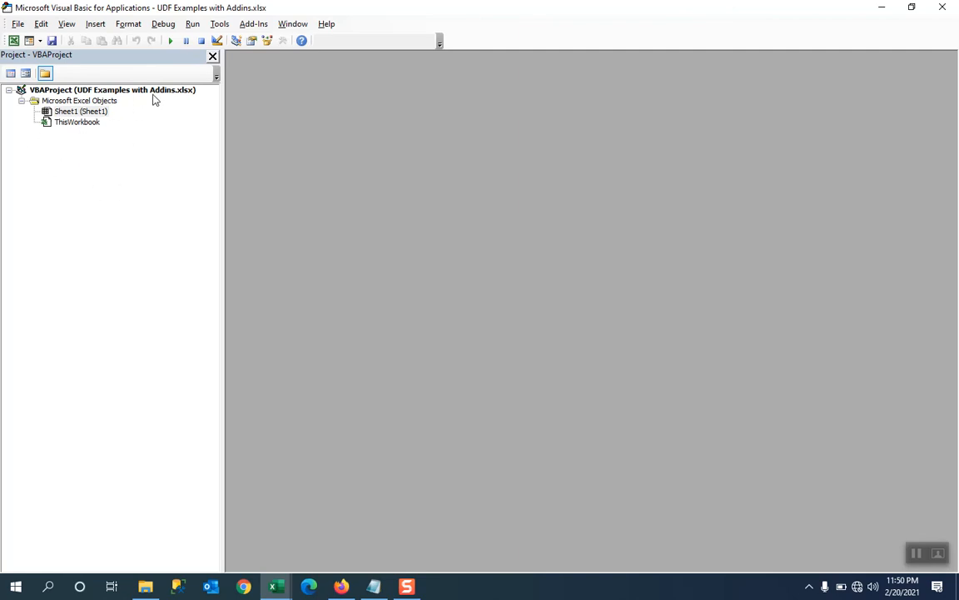
left_click(14, 42)
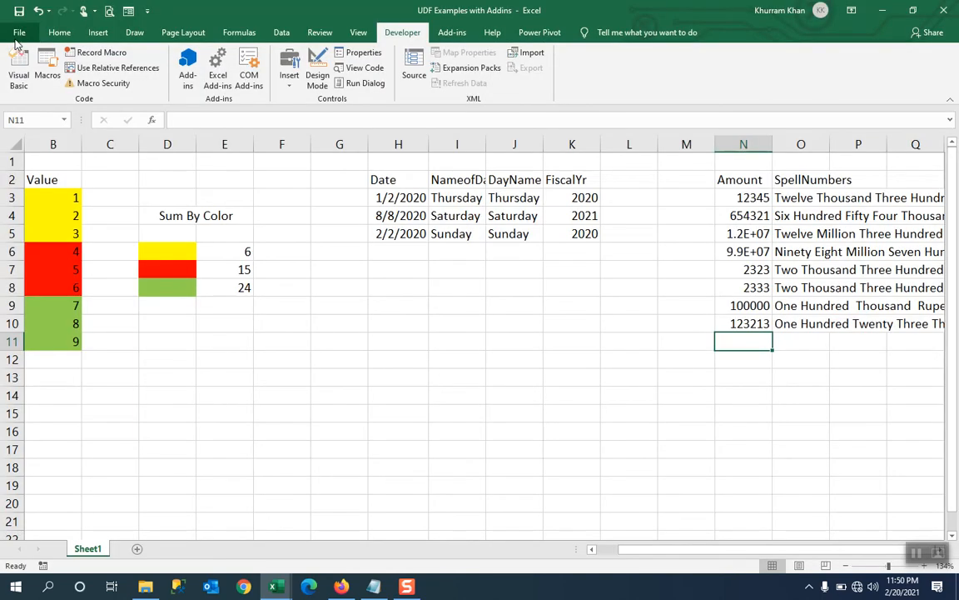
Begin a =sum formula in F6 to check whether SumByColor is still suggested, and discard the entry
left_click(275, 256)
type("=")
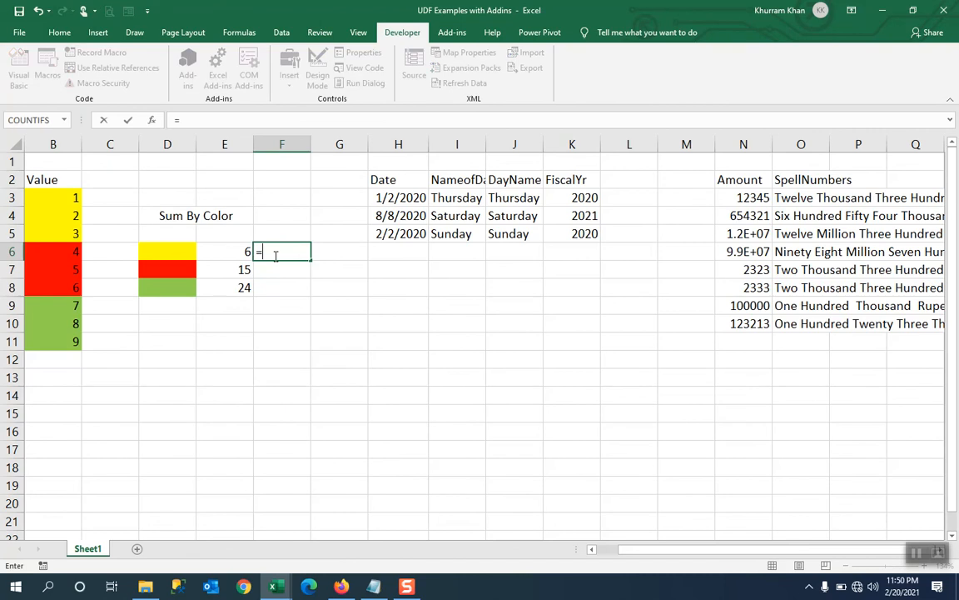
type("sum")
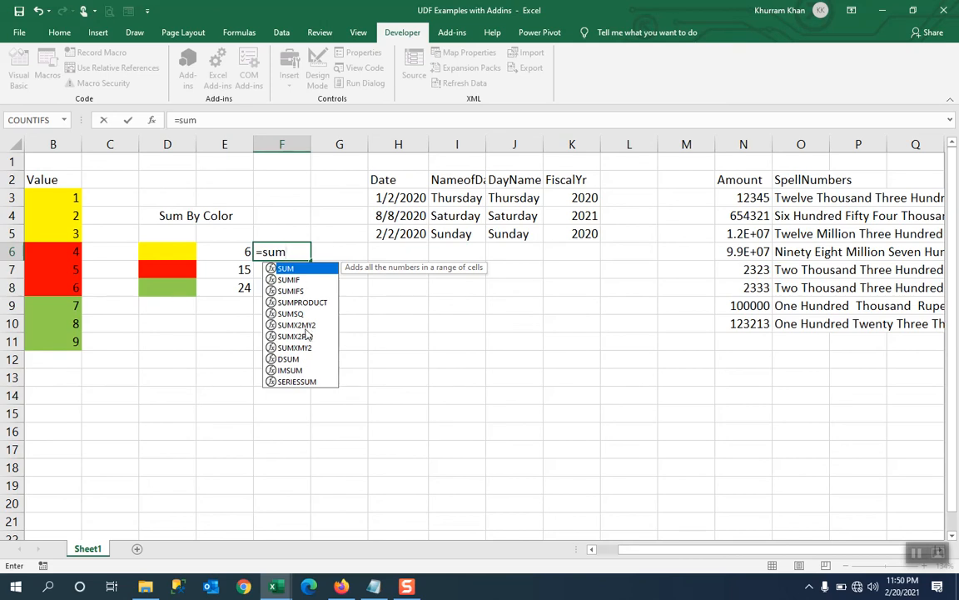
key("BackSpace")
key("BackSpace")
key("BackSpace")
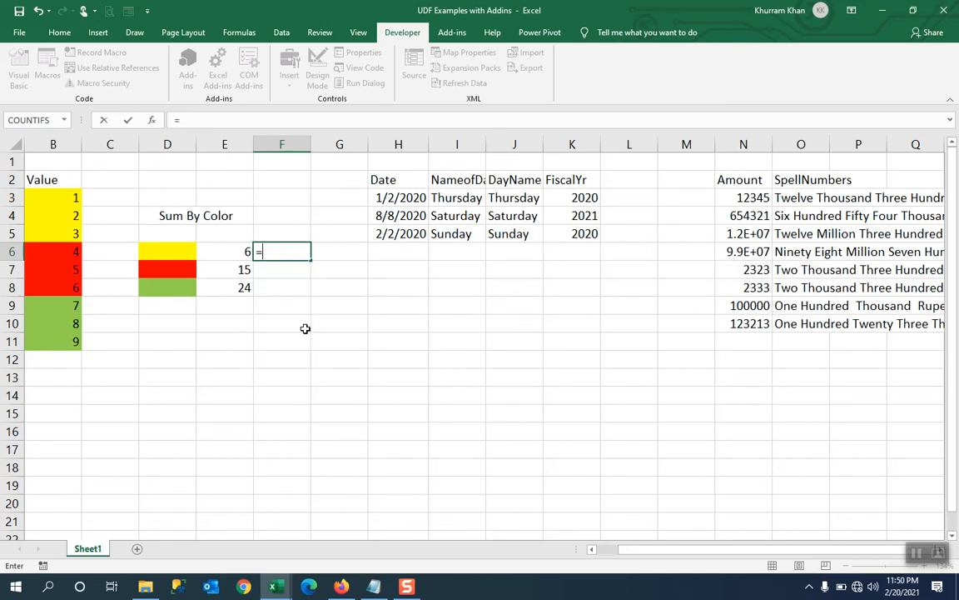
key("BackSpace")
left_click(317, 332)
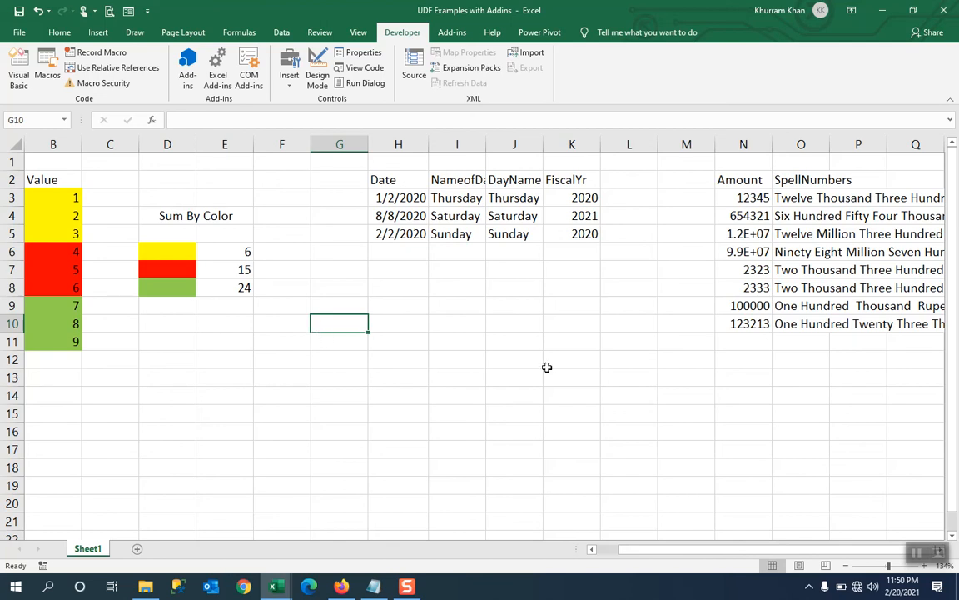
left_click(747, 443)
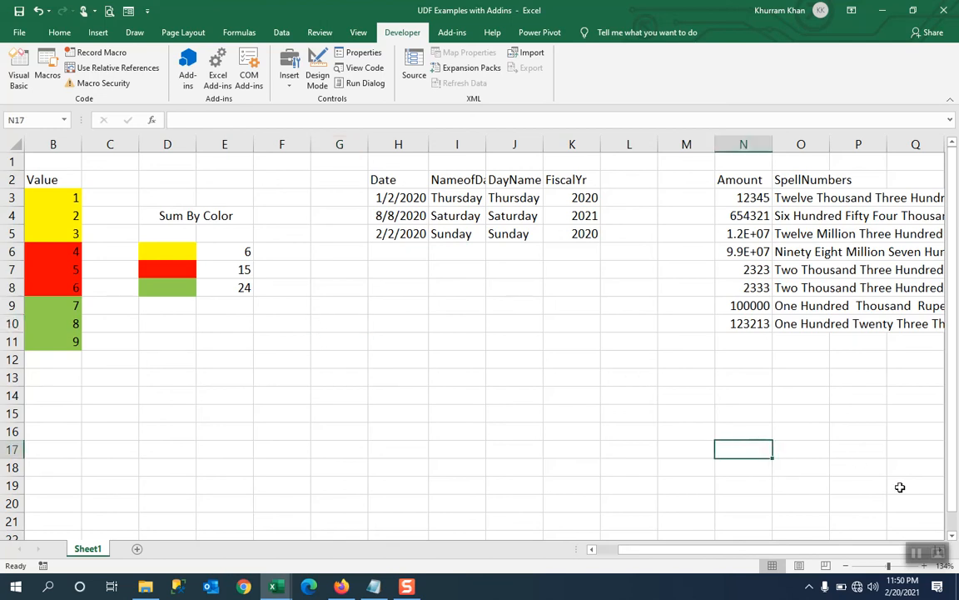